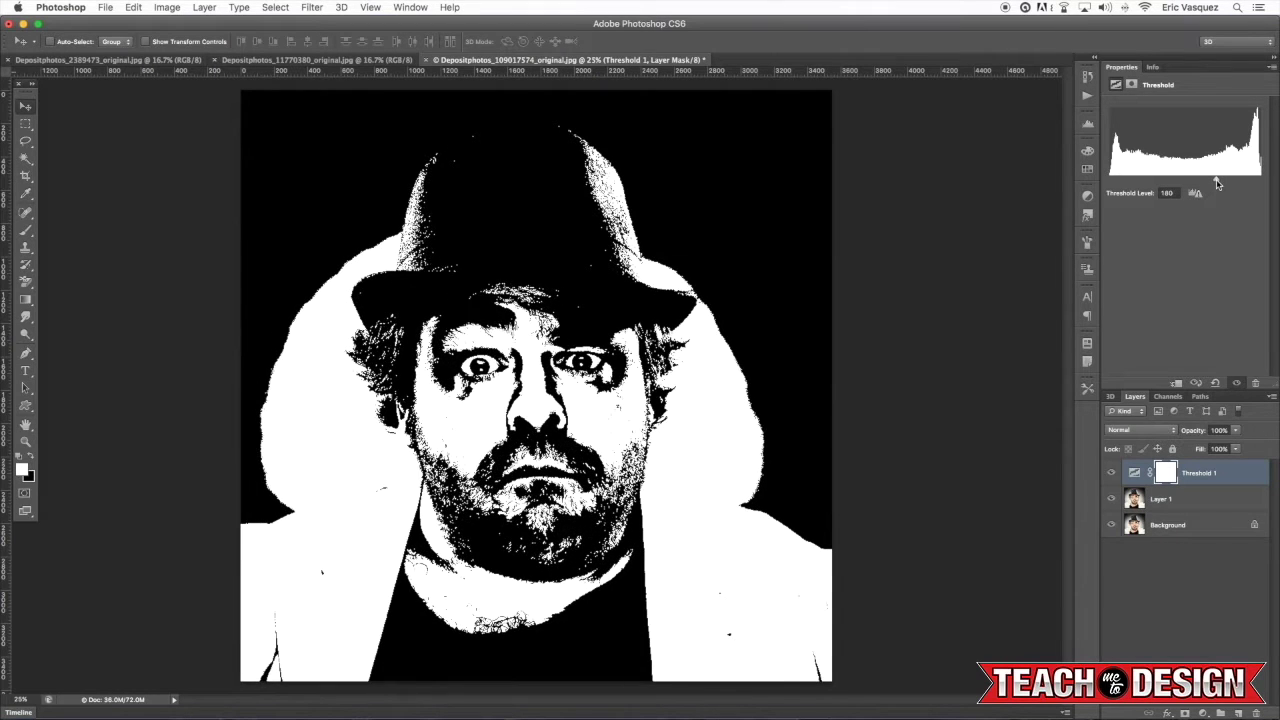
Step: Merge Layer 1 with the level-180 Threshold adjustment into a single Threshold 1 layer
{"action": "left_click", "coordinate": [1196, 505], "text": "shift"}
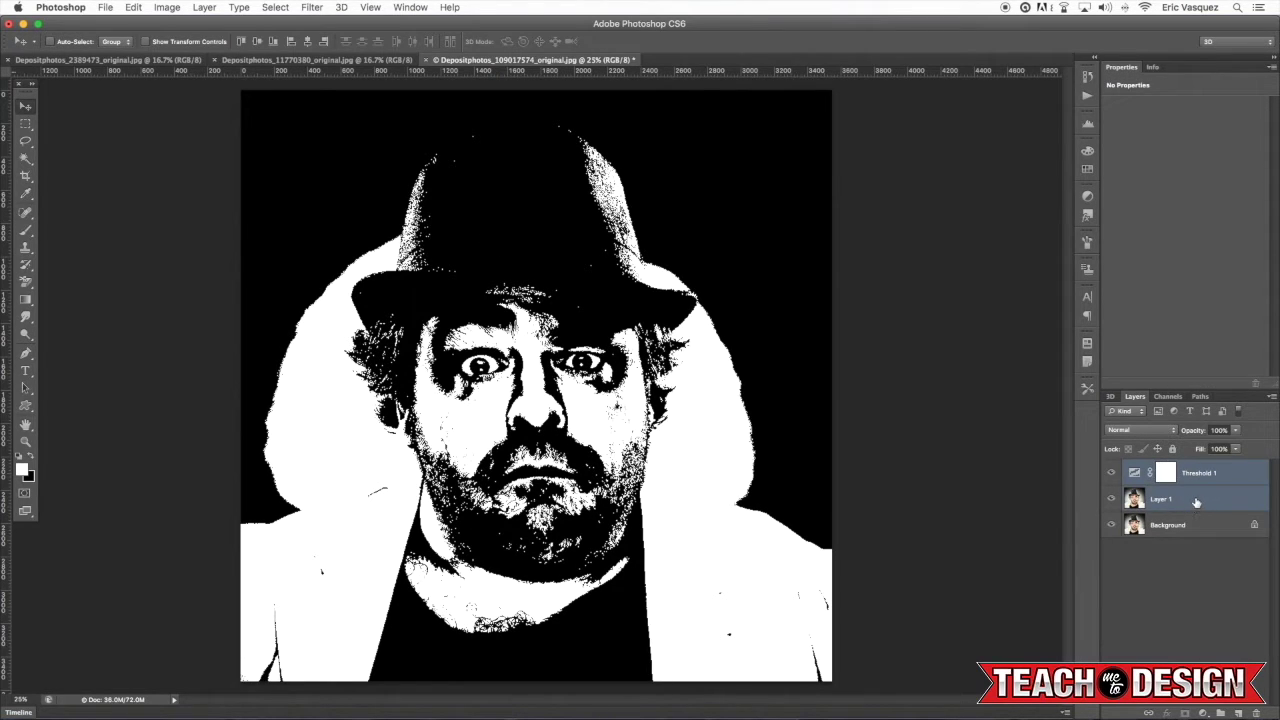
{"action": "key", "text": "super+e"}
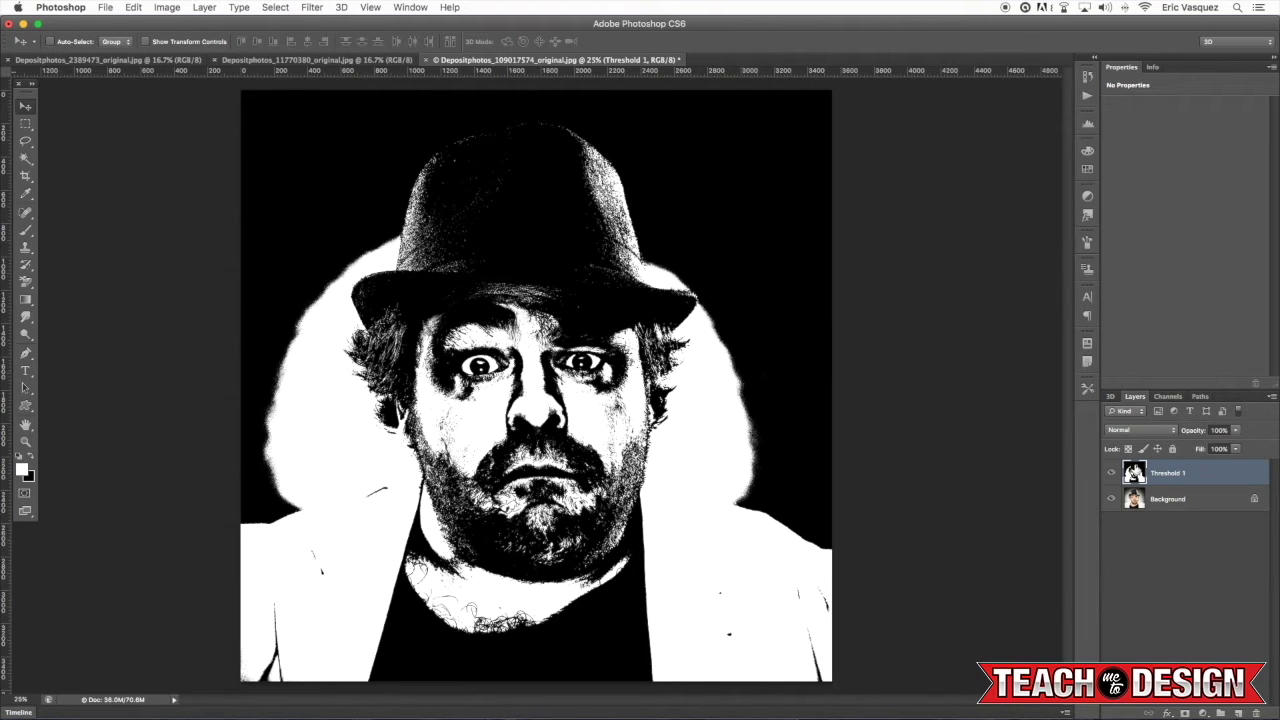
Step: Trace a pen path over the top of the hat and down the left side of the hood
{"action": "key", "text": "p"}
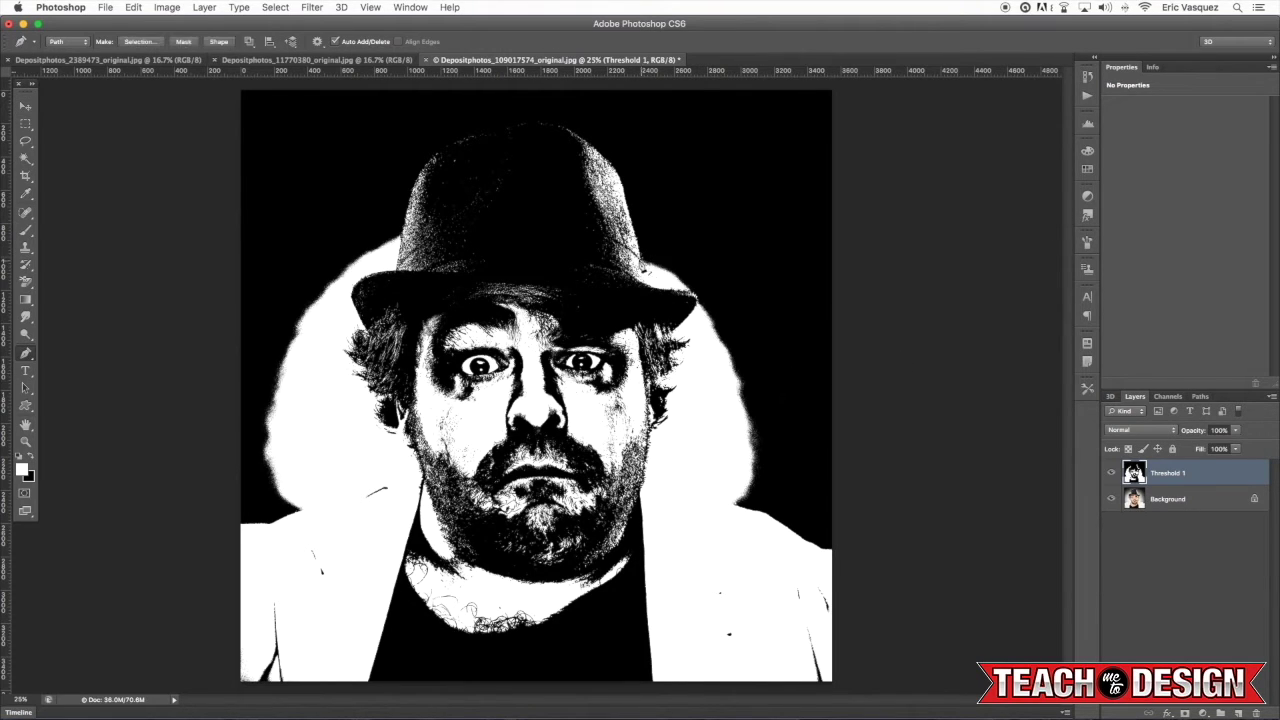
{"action": "left_click", "coordinate": [622, 181]}
{"action": "left_click_drag", "start_coordinate": [542, 124], "coordinate": [493, 118]}
{"action": "left_click_drag", "start_coordinate": [421, 170], "coordinate": [408, 192]}
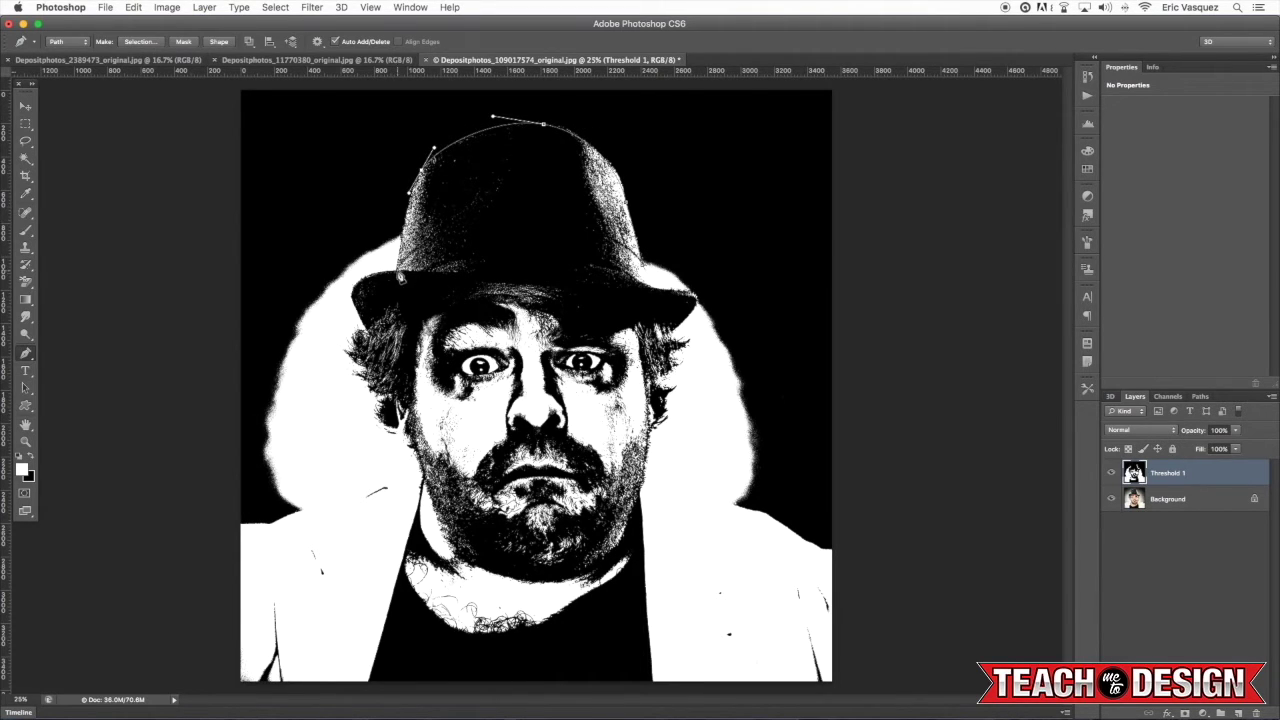
{"action": "left_click", "coordinate": [369, 265]}
{"action": "left_click", "coordinate": [340, 289]}
{"action": "left_click", "coordinate": [318, 383]}
{"action": "left_click", "coordinate": [328, 449]}
{"action": "left_click", "coordinate": [304, 512]}
{"action": "left_click_drag", "start_coordinate": [247, 540], "coordinate": [223, 539]}
Step: Extend the path to the canvas corners and up the hood's right side, close it, and load it as a selection
{"action": "left_click", "coordinate": [225, 85]}
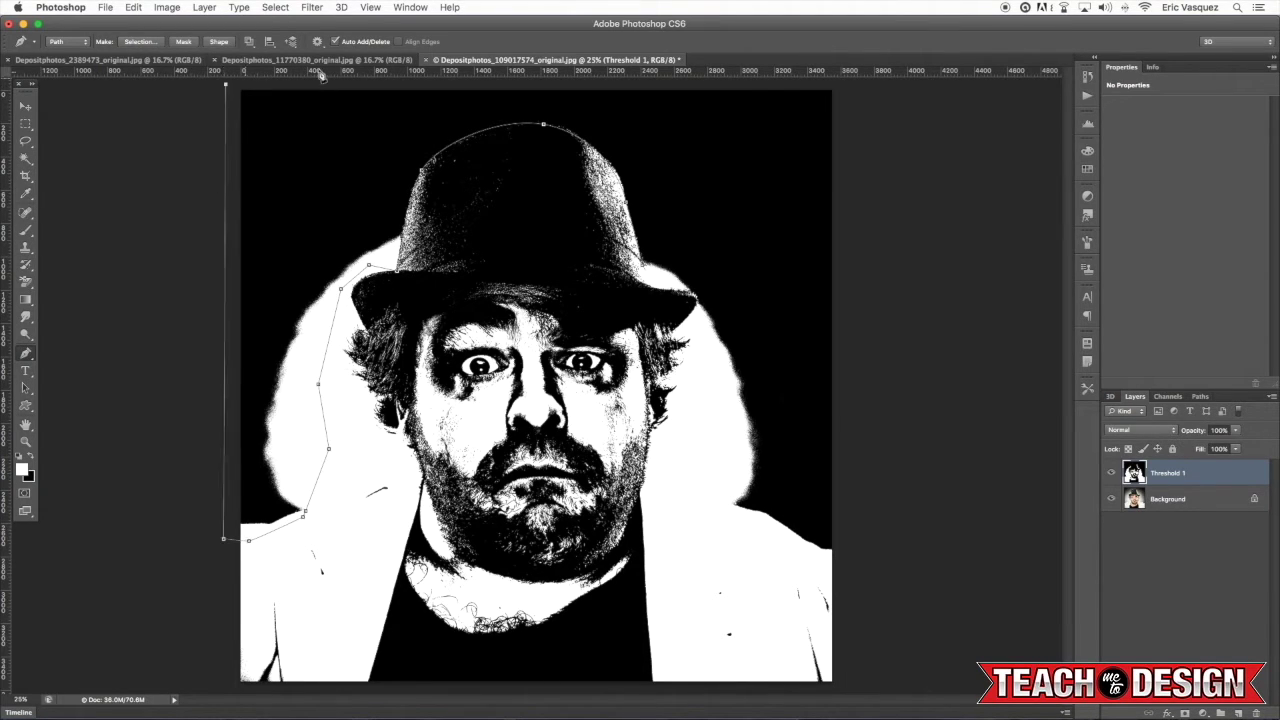
{"action": "left_click", "coordinate": [844, 85]}
{"action": "left_click", "coordinate": [837, 558]}
{"action": "left_click", "coordinate": [792, 545]}
{"action": "left_click", "coordinate": [722, 511]}
{"action": "left_click", "coordinate": [686, 484]}
{"action": "left_click", "coordinate": [694, 389]}
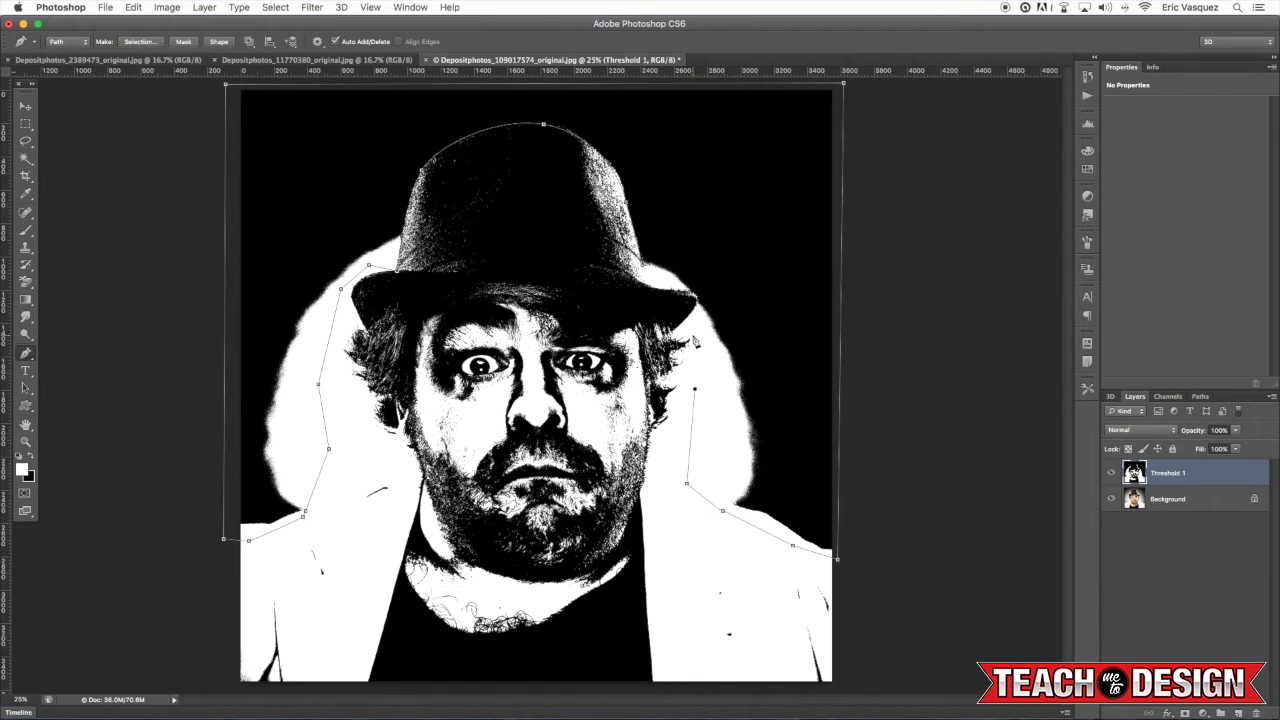
{"action": "left_click", "coordinate": [697, 312]}
{"action": "left_click_drag", "start_coordinate": [681, 292], "coordinate": [658, 294]}
{"action": "left_click", "coordinate": [673, 270]}
{"action": "key", "text": "super+Return"}
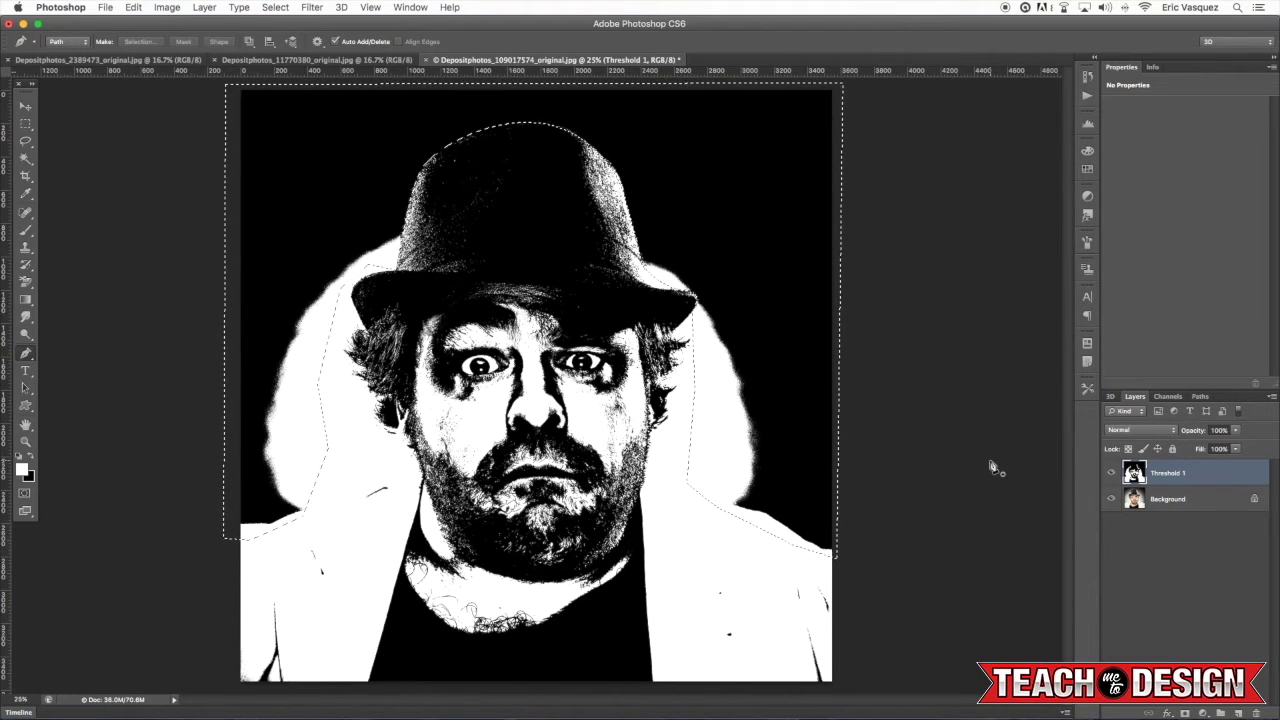
Step: Delete the threshold outside the figure, deselect, and add a white-filled layer above Background
{"action": "key", "text": "BackSpace"}
{"action": "key", "text": "super+d"}
{"action": "key", "text": "v"}
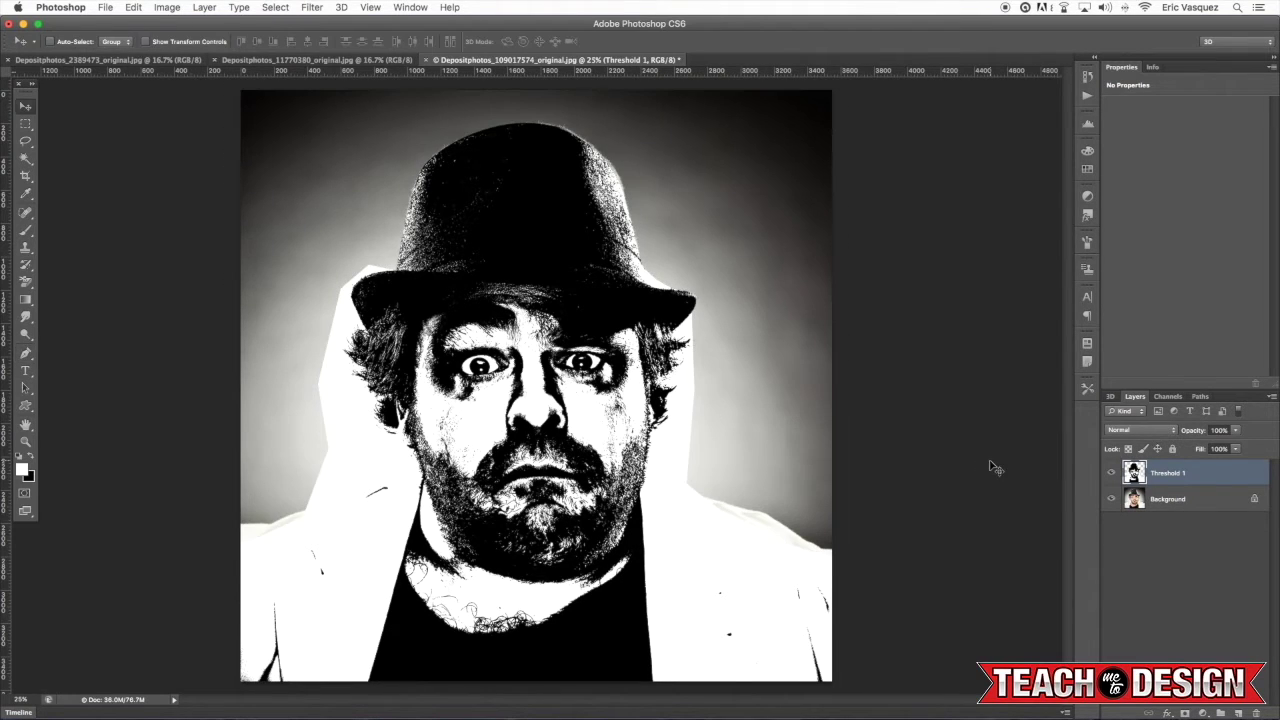
{"action": "left_click", "coordinate": [1199, 497]}
{"action": "key", "text": "super+alt+shift+n"}
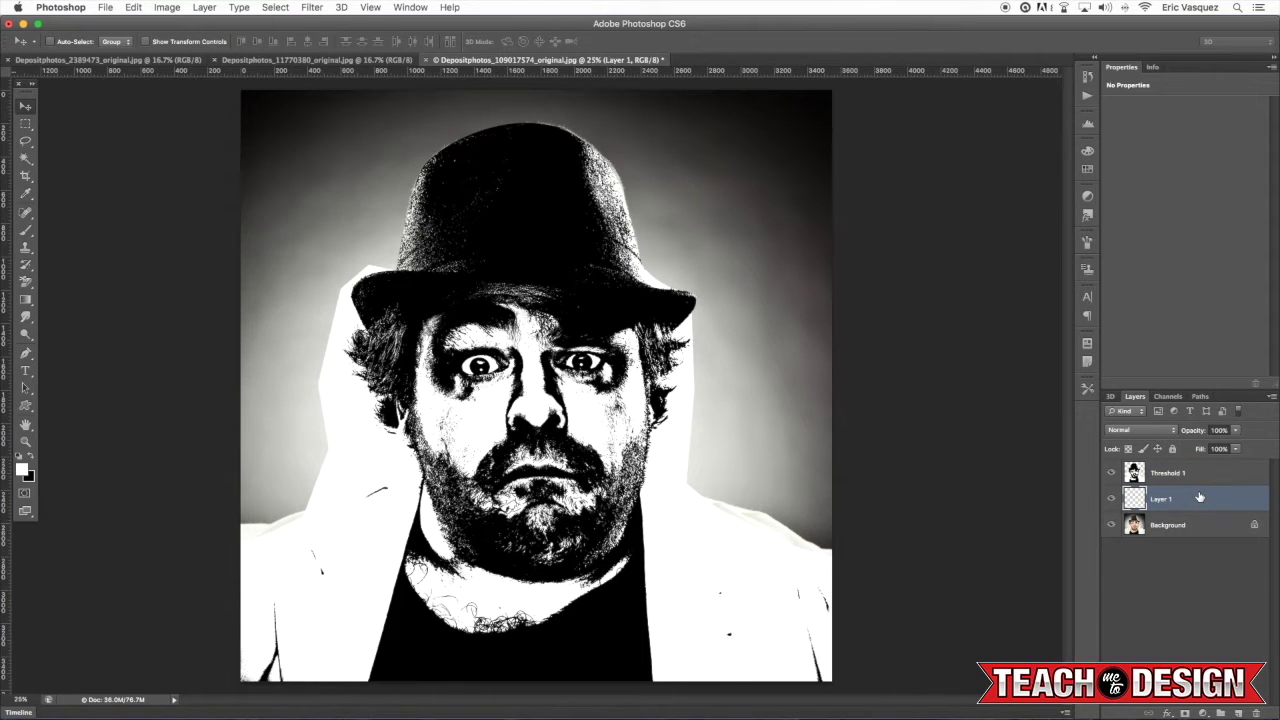
{"action": "key", "text": "alt+BackSpace"}
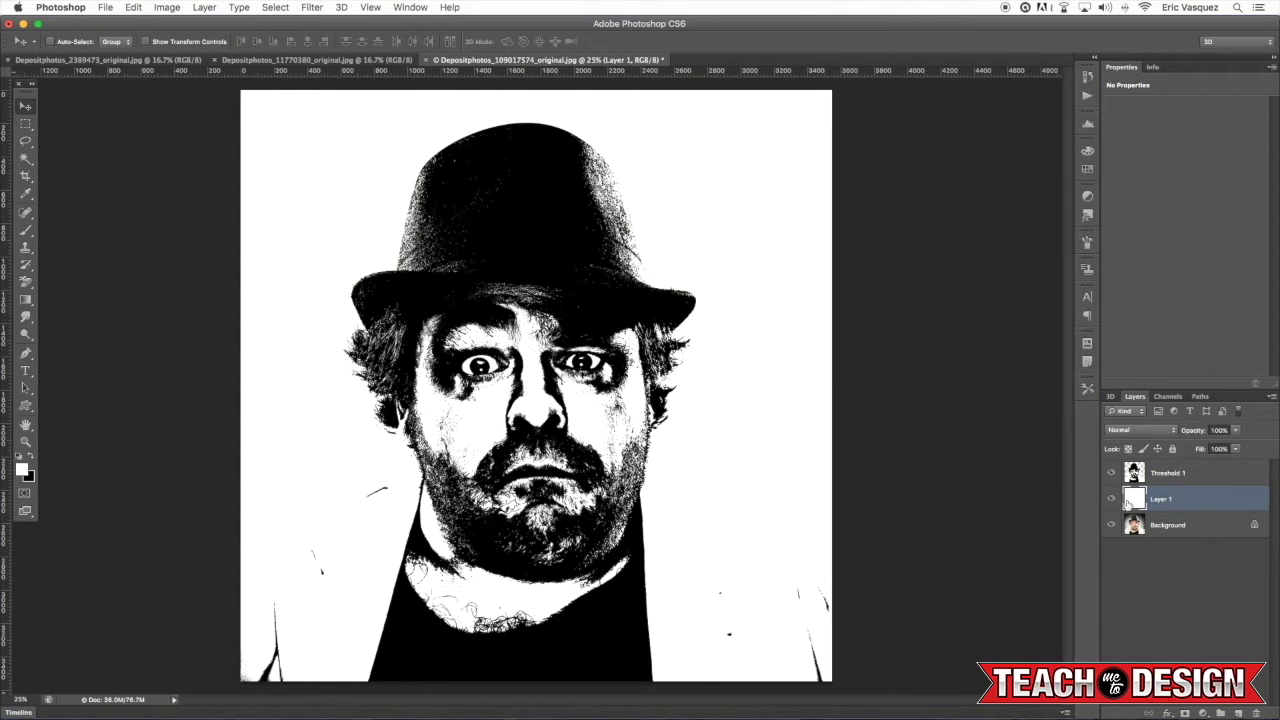
Step: Merge the white layer with Threshold 1, rename the result THRESHOLD, and toggle it to compare
{"action": "left_click", "coordinate": [1180, 479], "text": "shift"}
{"action": "key", "text": "super+e"}
{"action": "double_click", "coordinate": [1172, 476]}
{"action": "type", "text": "THRESHOLD"}
{"action": "key", "text": "Return"}
{"action": "left_click", "coordinate": [1111, 473]}
{"action": "left_click", "coordinate": [1111, 473]}
Step: Cycle THRESHOLD through the Darken and Lighten blend modes to Pin Light, toggling visibility to compare
{"action": "left_click", "coordinate": [1111, 473]}
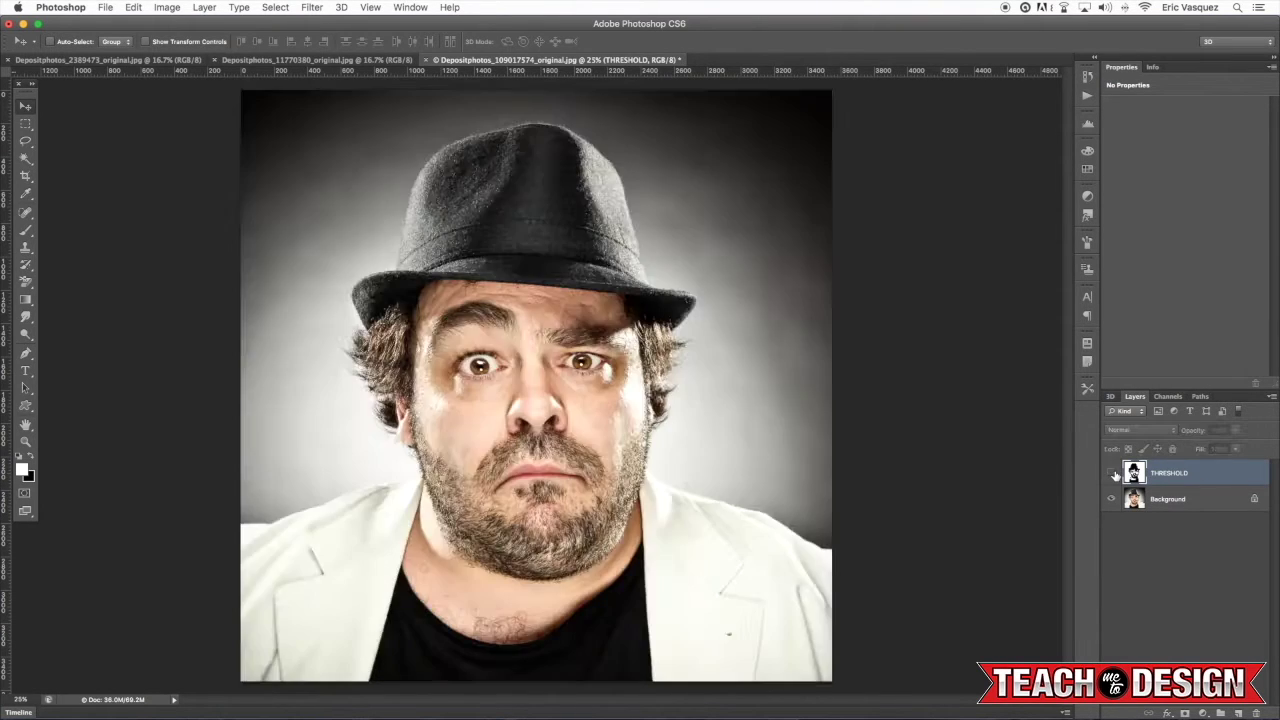
{"action": "left_click", "coordinate": [1111, 473]}
{"action": "key", "text": "shift+plus"}
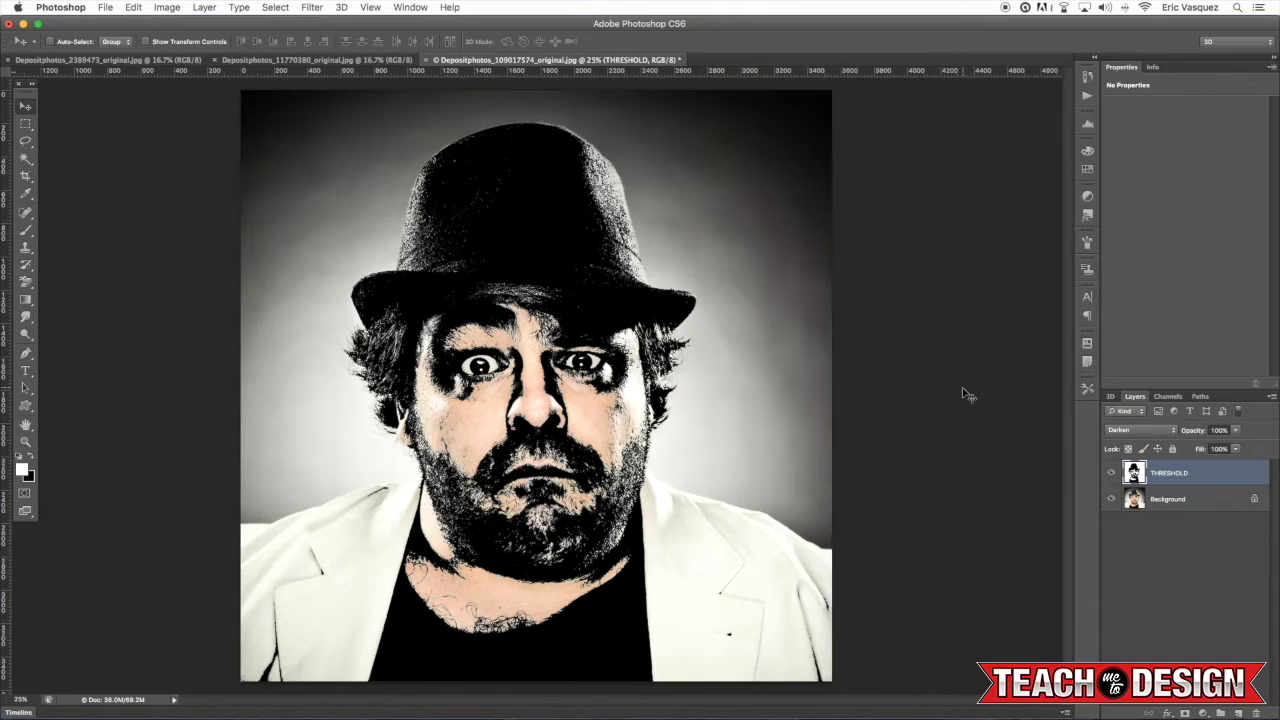
{"action": "key", "text": "shift+plus"}
{"action": "key", "text": "shift+plus"}
{"action": "key", "text": "shift+plus"}
{"action": "key", "text": "shift+plus"}
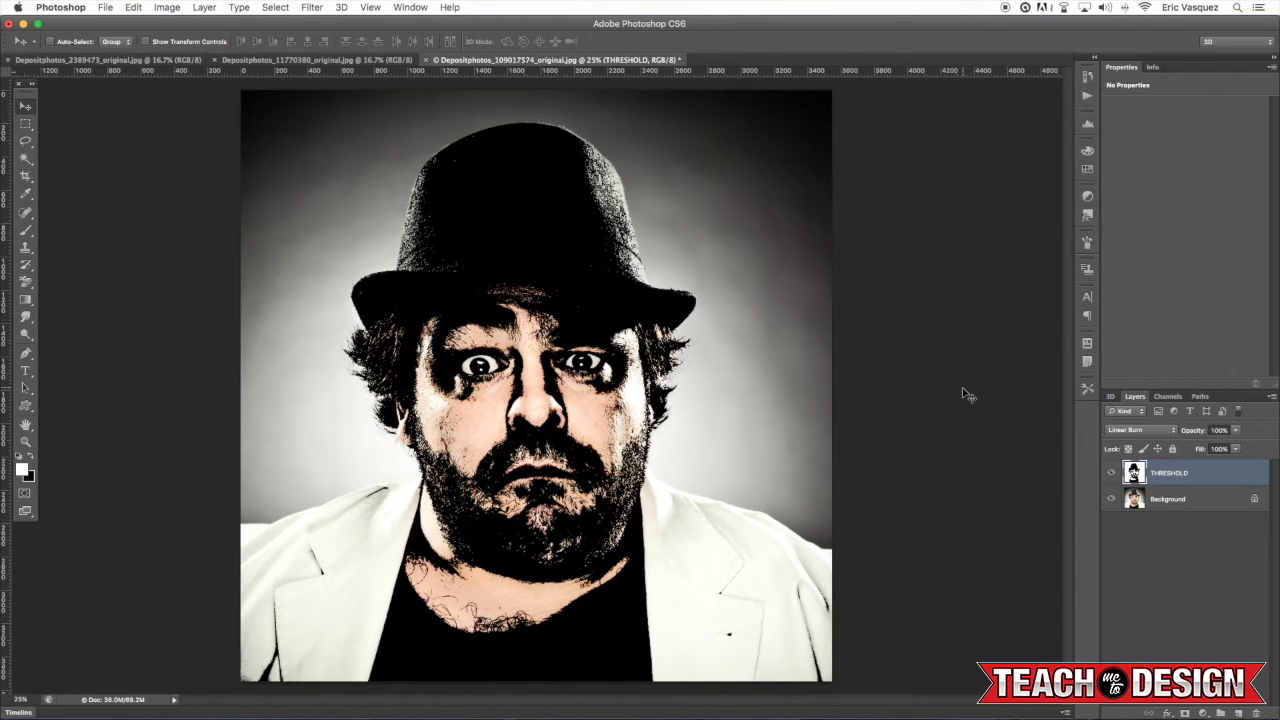
{"action": "key", "text": "shift+plus"}
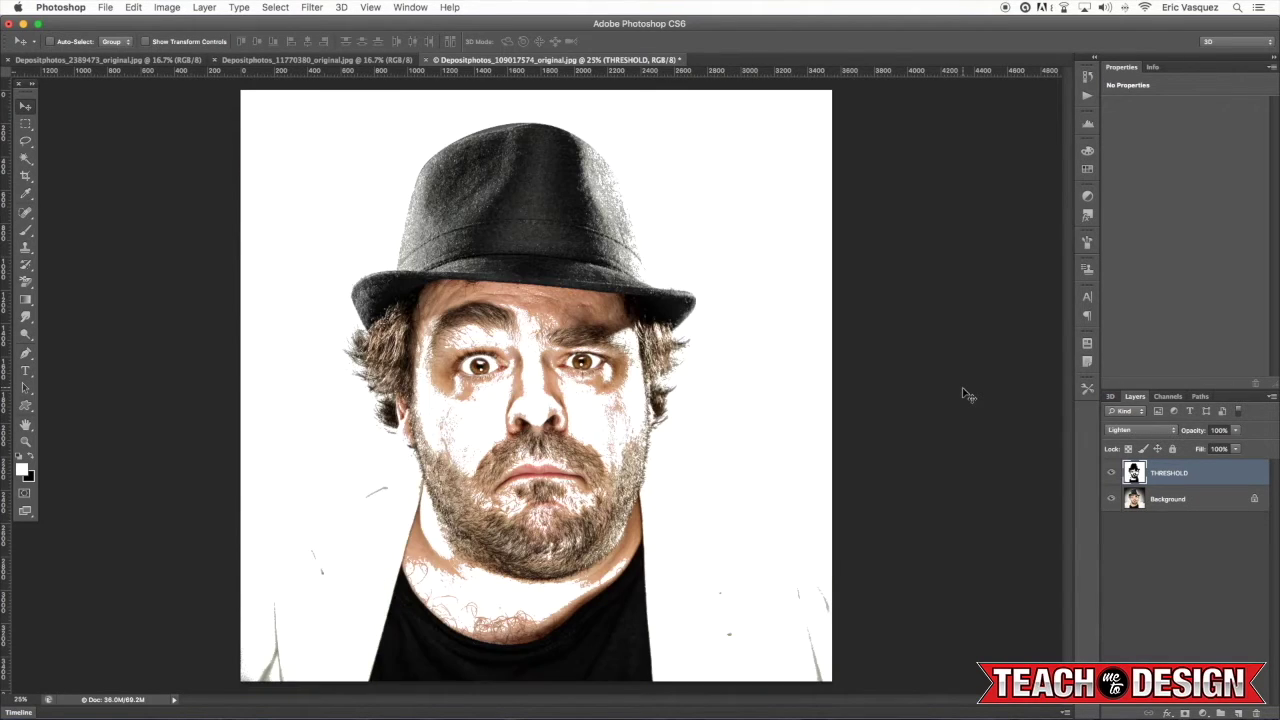
{"action": "key", "text": "shift+plus"}
{"action": "key", "text": "shift+plus"}
{"action": "key", "text": "shift+plus"}
{"action": "key", "text": "shift+plus"}
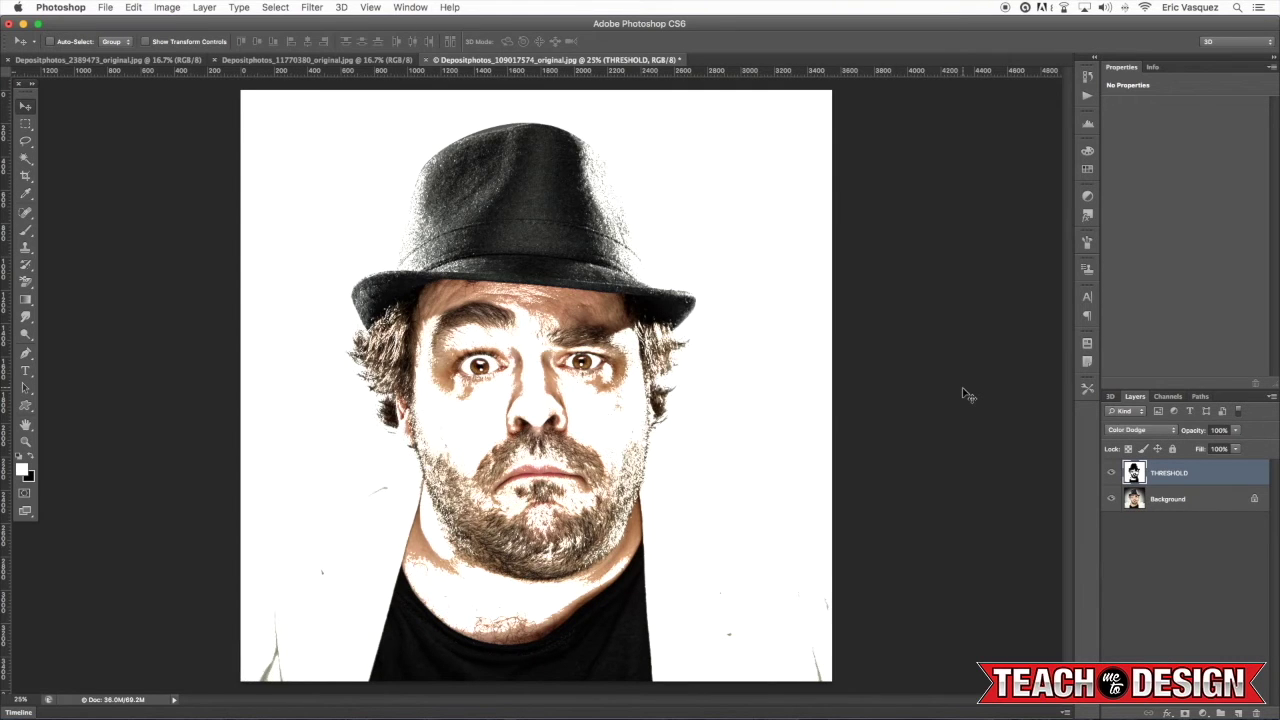
{"action": "key", "text": "shift+plus"}
{"action": "key", "text": "shift+plus"}
{"action": "key", "text": "shift+plus"}
{"action": "key", "text": "shift+plus"}
{"action": "key", "text": "shift+plus"}
{"action": "key", "text": "shift+plus"}
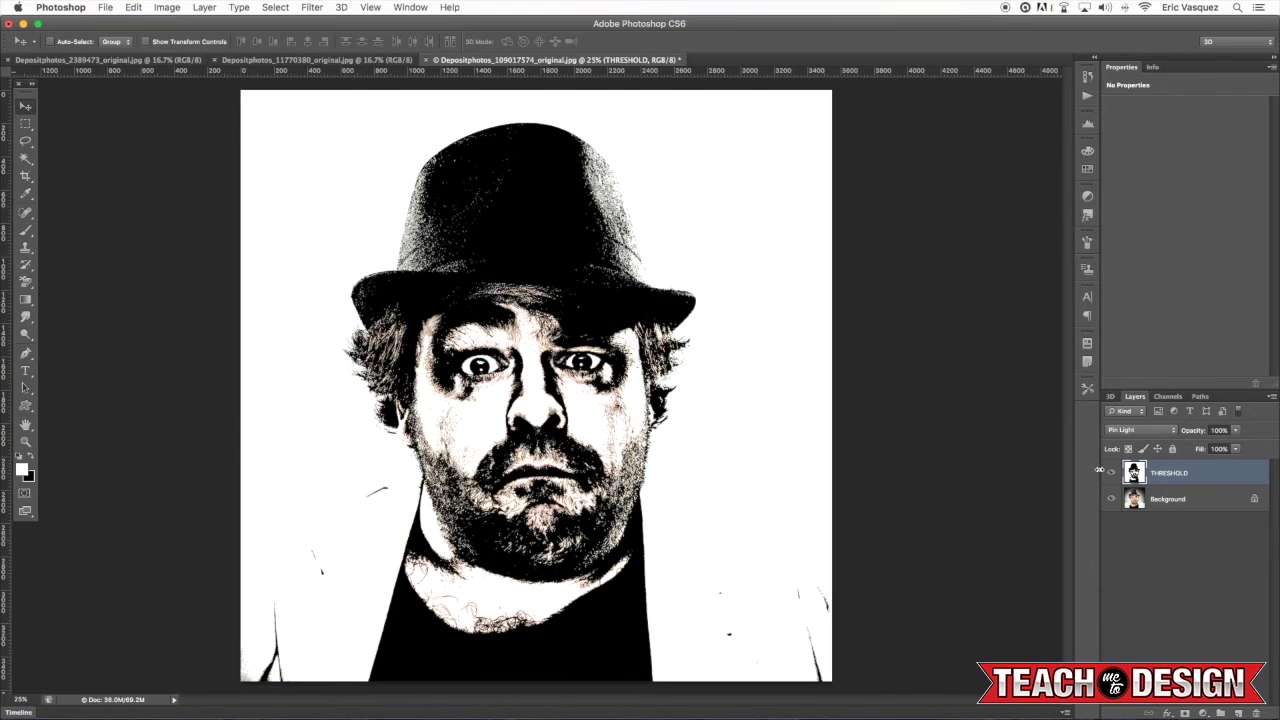
{"action": "left_click", "coordinate": [1111, 473]}
{"action": "left_click", "coordinate": [1111, 473]}
Step: Float the paper and nebula windows and drag the aged paper into the portrait as a new layer
{"action": "left_click", "coordinate": [278, 60]}
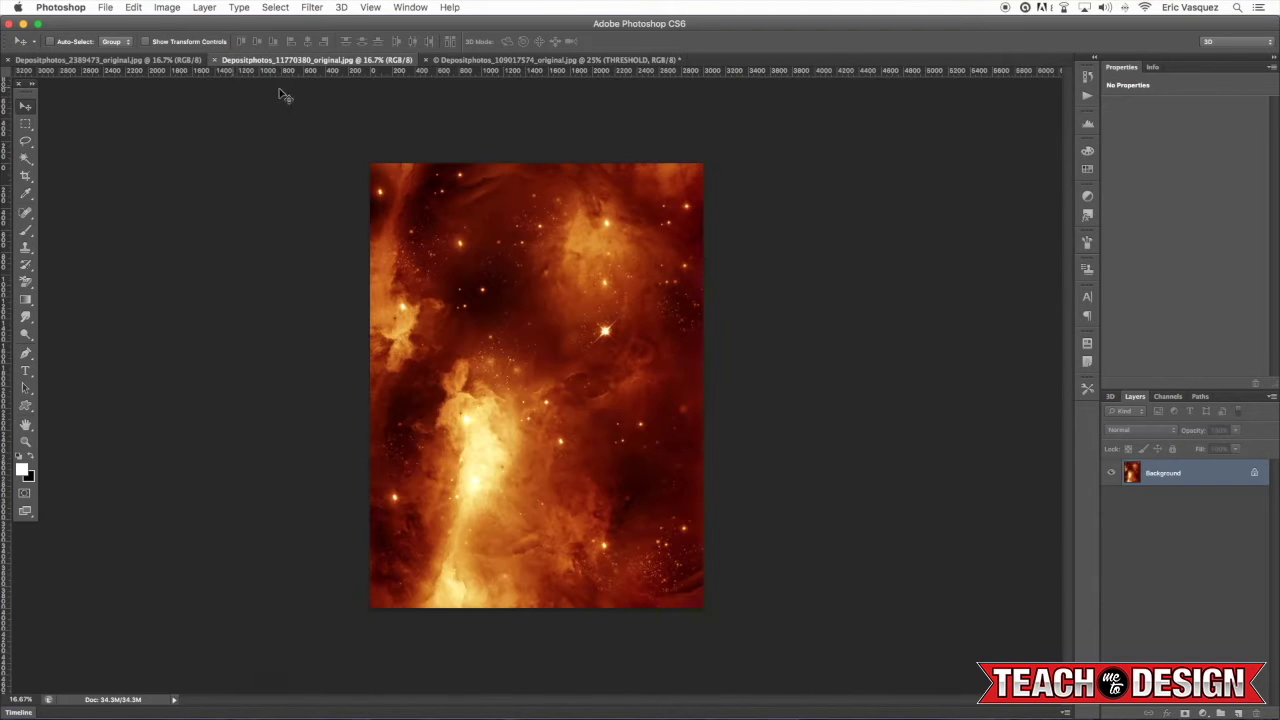
{"action": "left_click", "coordinate": [155, 61]}
{"action": "left_click_drag", "start_coordinate": [108, 60], "coordinate": [720, 244]}
{"action": "left_click_drag", "start_coordinate": [112, 60], "coordinate": [790, 355]}
{"action": "left_click", "coordinate": [715, 394]}
{"action": "left_click_drag", "start_coordinate": [715, 394], "coordinate": [712, 200]}
{"action": "left_click_drag", "start_coordinate": [704, 333], "coordinate": [683, 333]}
{"action": "left_click_drag", "start_coordinate": [755, 388], "coordinate": [770, 367]}
{"action": "key", "text": "super+minus"}
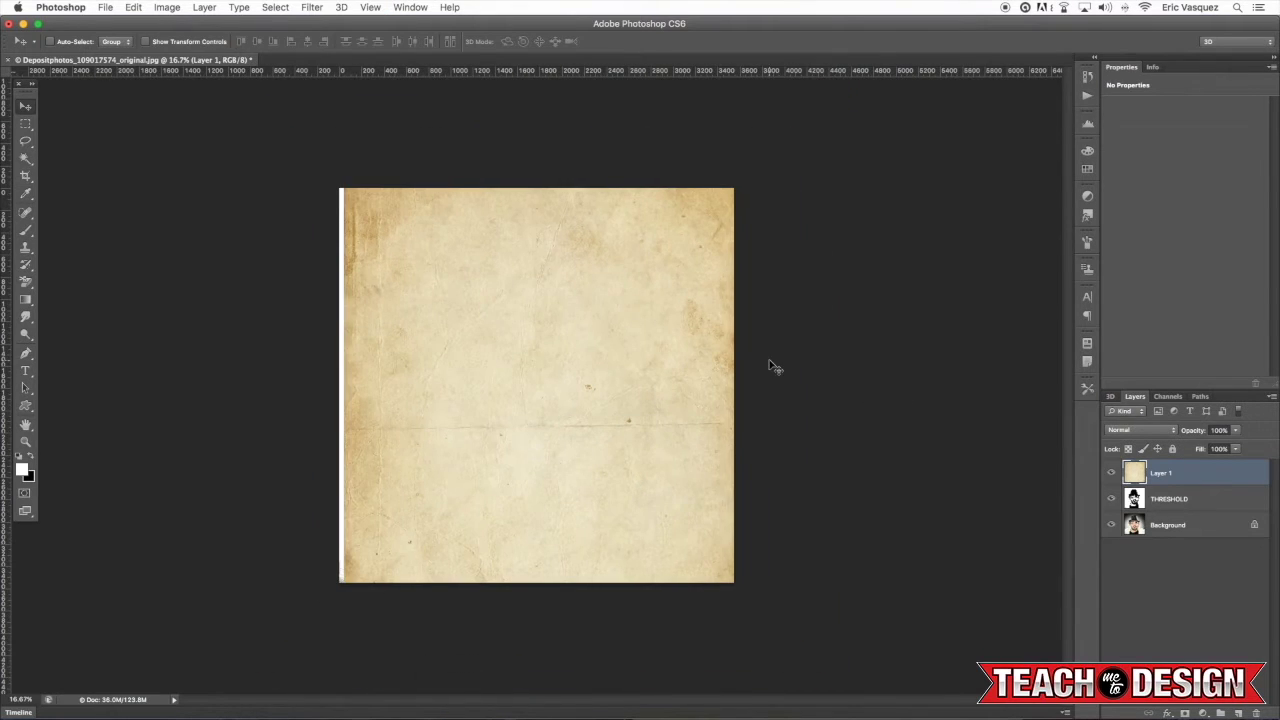
Step: Rotate the paper layer -90° upright, scale it to cover the canvas, and commit
{"action": "key", "text": "super+t"}
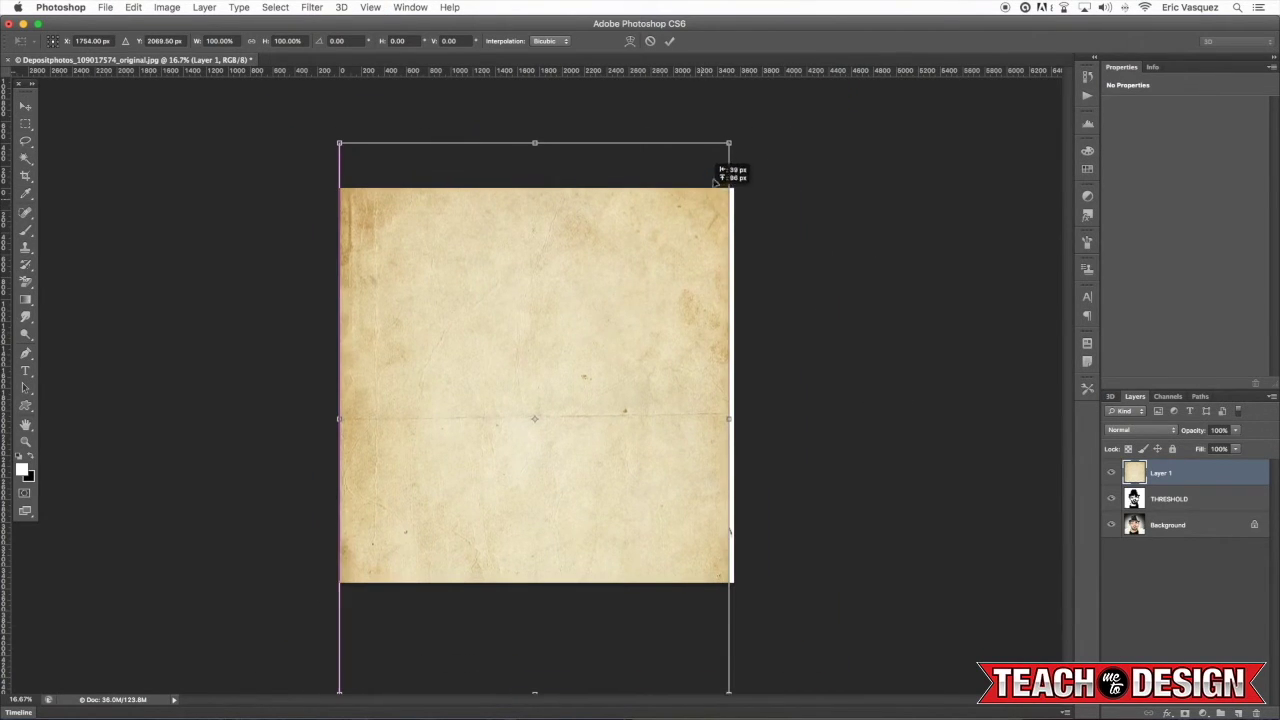
{"action": "left_click_drag", "start_coordinate": [740, 143], "coordinate": [313, 288]}
{"action": "left_click_drag", "start_coordinate": [677, 422], "coordinate": [677, 408]}
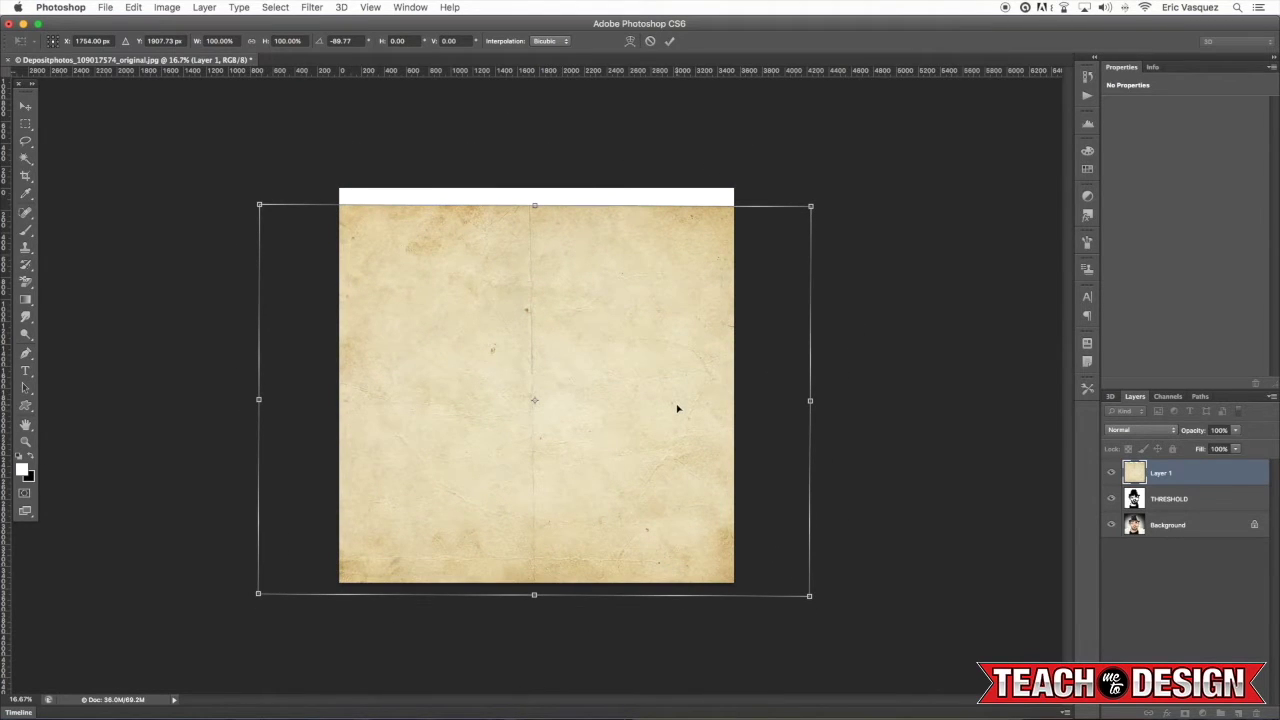
{"action": "left_click_drag", "start_coordinate": [810, 205], "coordinate": [851, 178]}
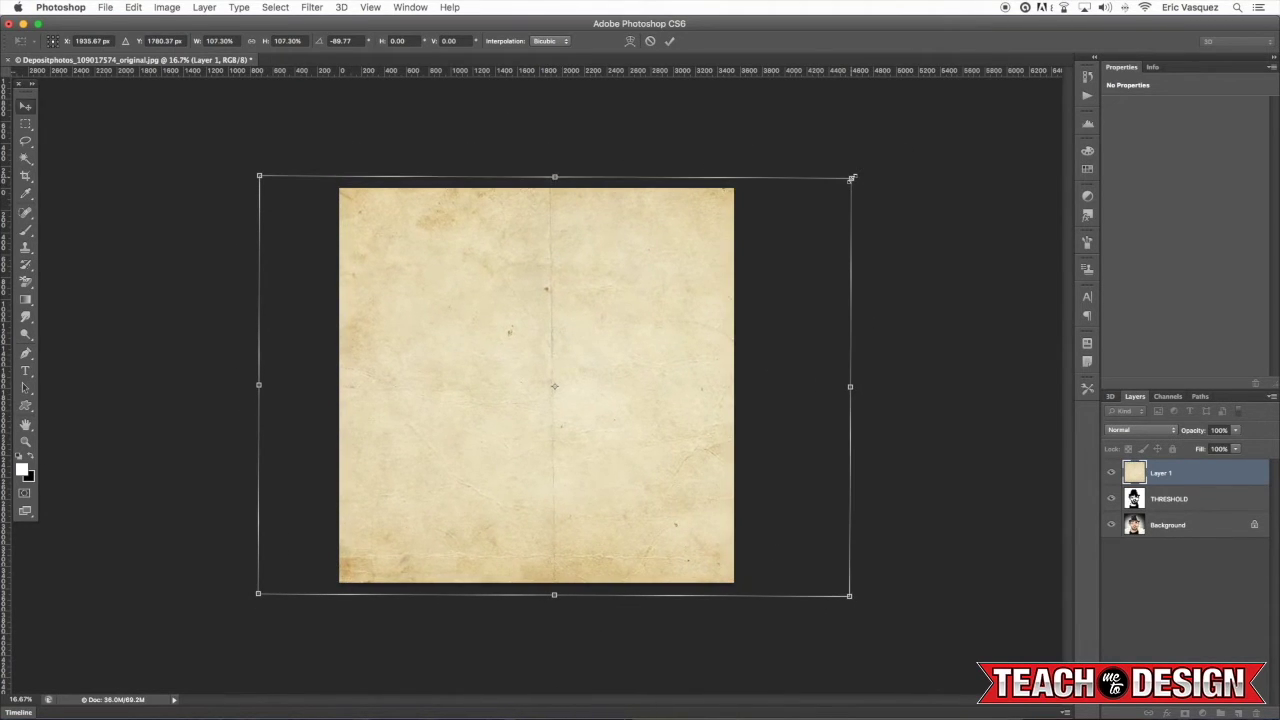
{"action": "key", "text": "Return"}
{"action": "left_click_drag", "start_coordinate": [692, 320], "coordinate": [686, 318]}
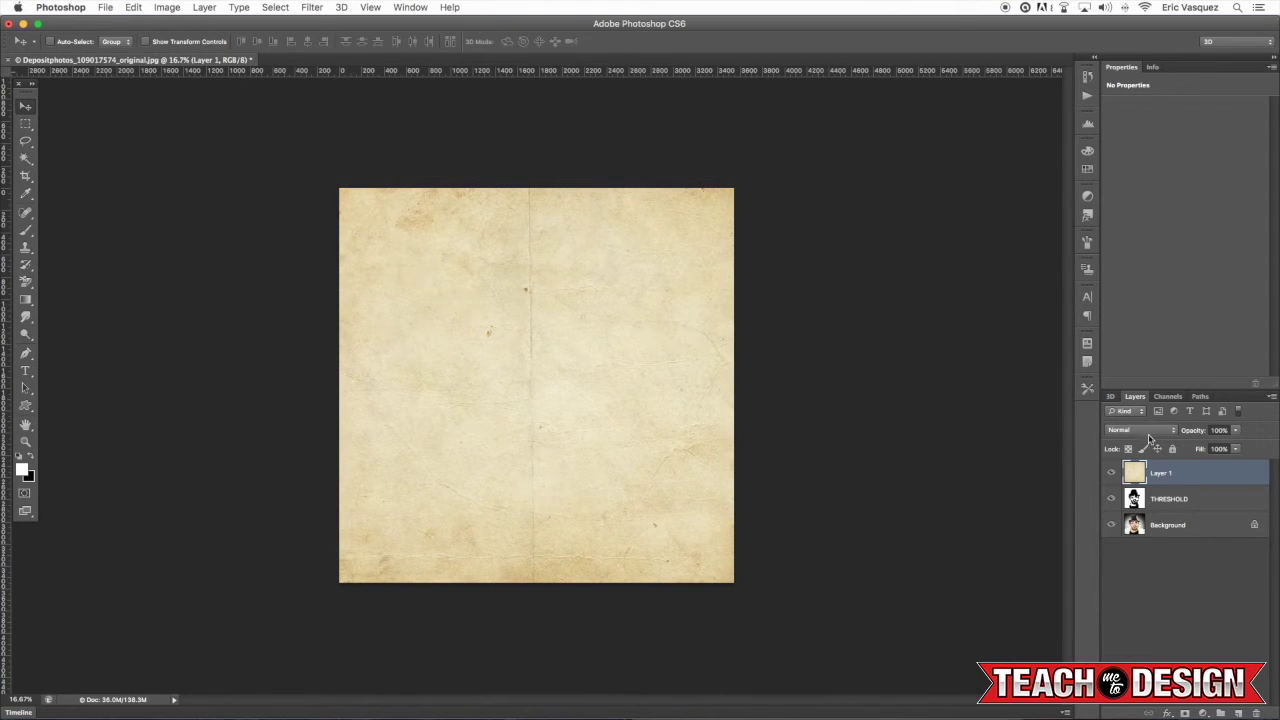
{"action": "key", "text": "shift+plus"}
{"action": "key", "text": "shift+plus"}
{"action": "key", "text": "shift+plus"}
{"action": "key", "text": "super+equal"}
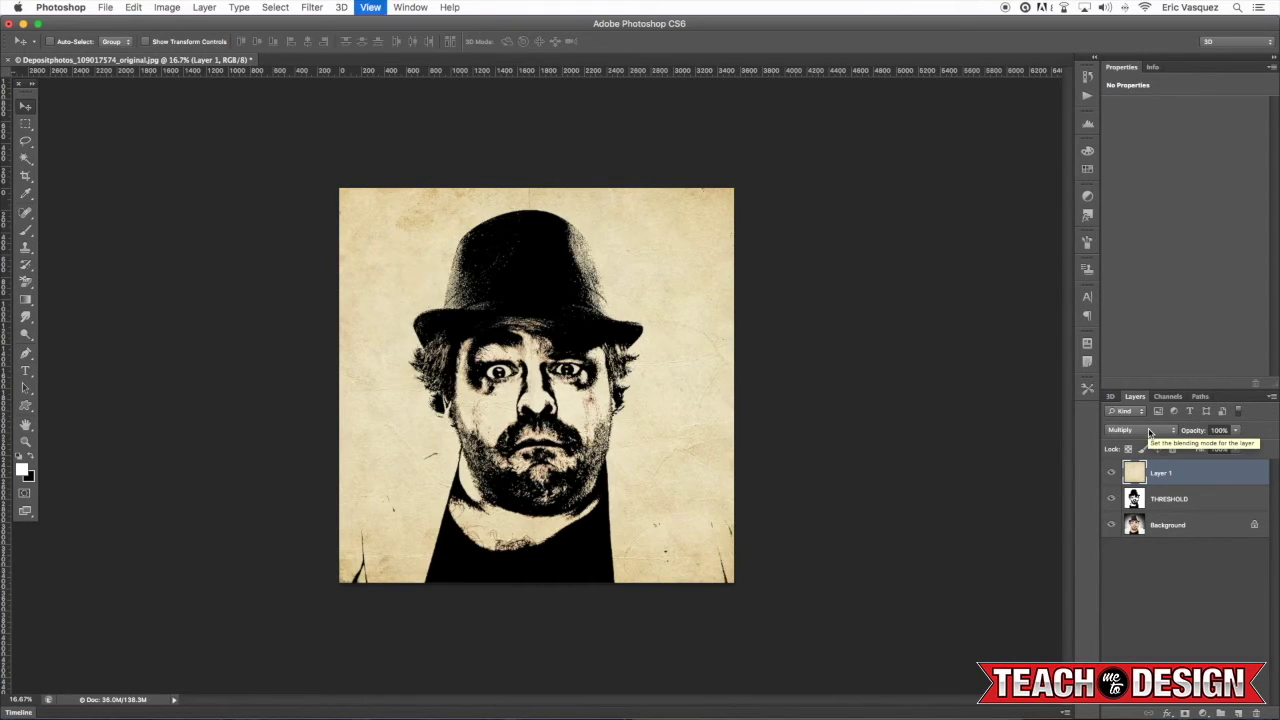
{"action": "key", "text": "shift+plus"}
{"action": "key", "text": "shift+plus"}
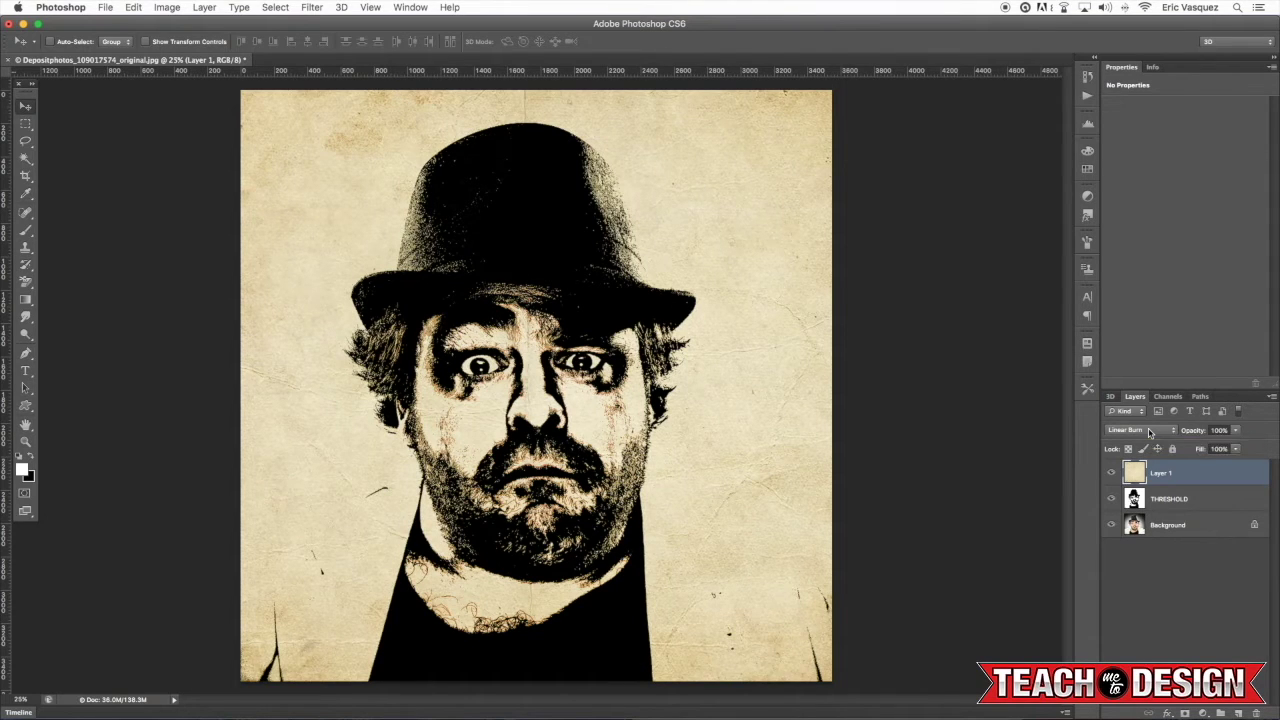
{"action": "key", "text": "shift+plus"}
{"action": "key", "text": "shift+plus"}
{"action": "key", "text": "shift+plus"}
{"action": "key", "text": "shift+plus"}
{"action": "key", "text": "shift+plus"}
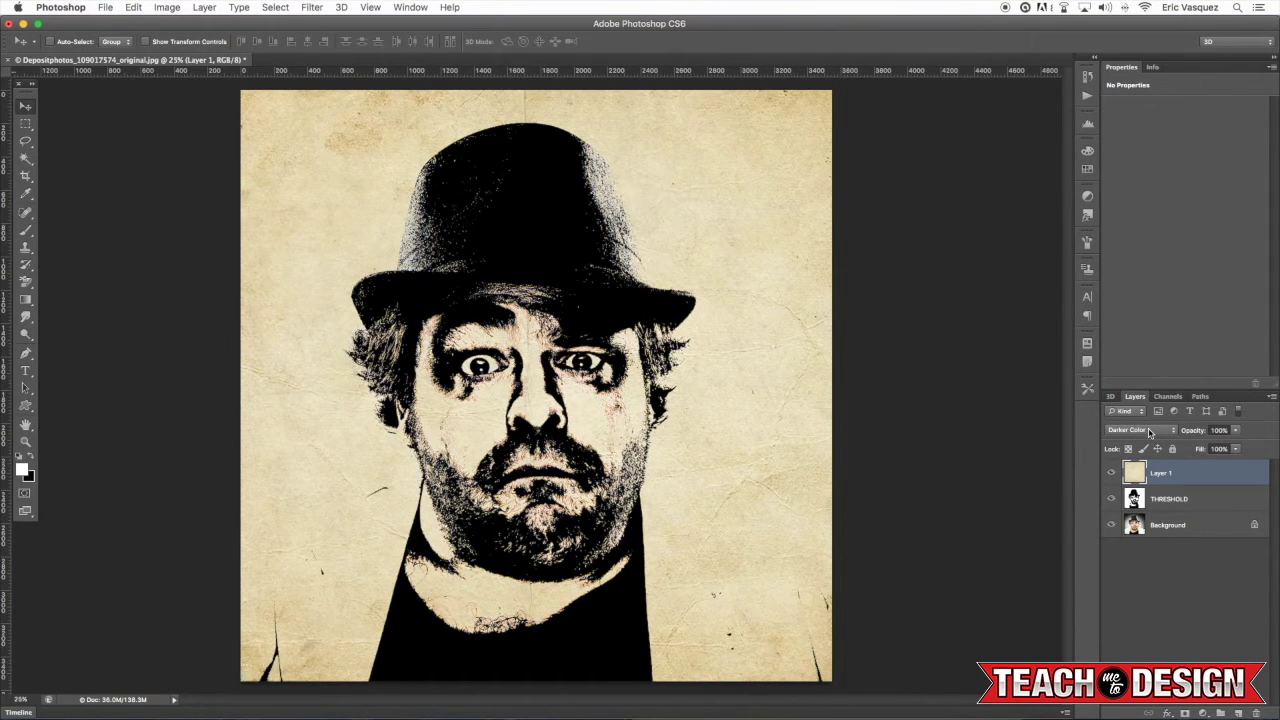
{"action": "key", "text": "shift+plus"}
{"action": "key", "text": "shift+plus"}
{"action": "key", "text": "shift+plus"}
{"action": "key", "text": "shift+plus"}
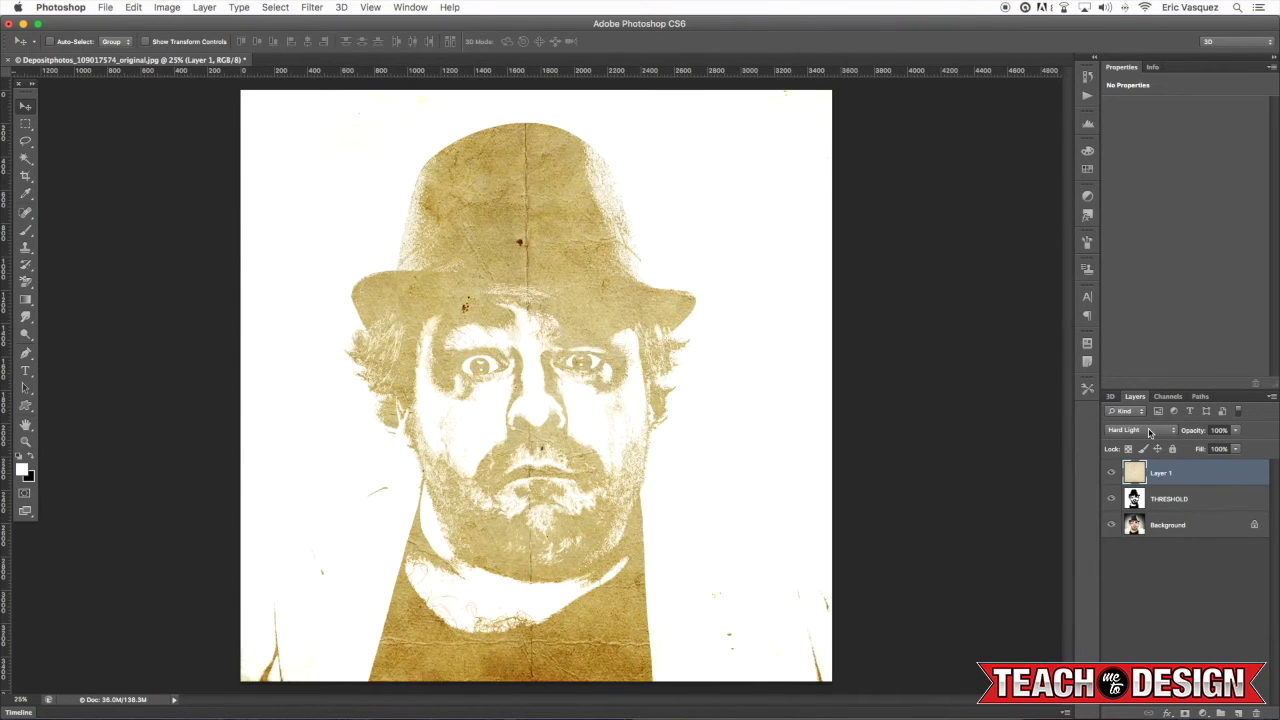
{"action": "key", "text": "shift+plus"}
{"action": "key", "text": "shift+plus"}
{"action": "key", "text": "shift+plus"}
{"action": "key", "text": "shift+plus"}
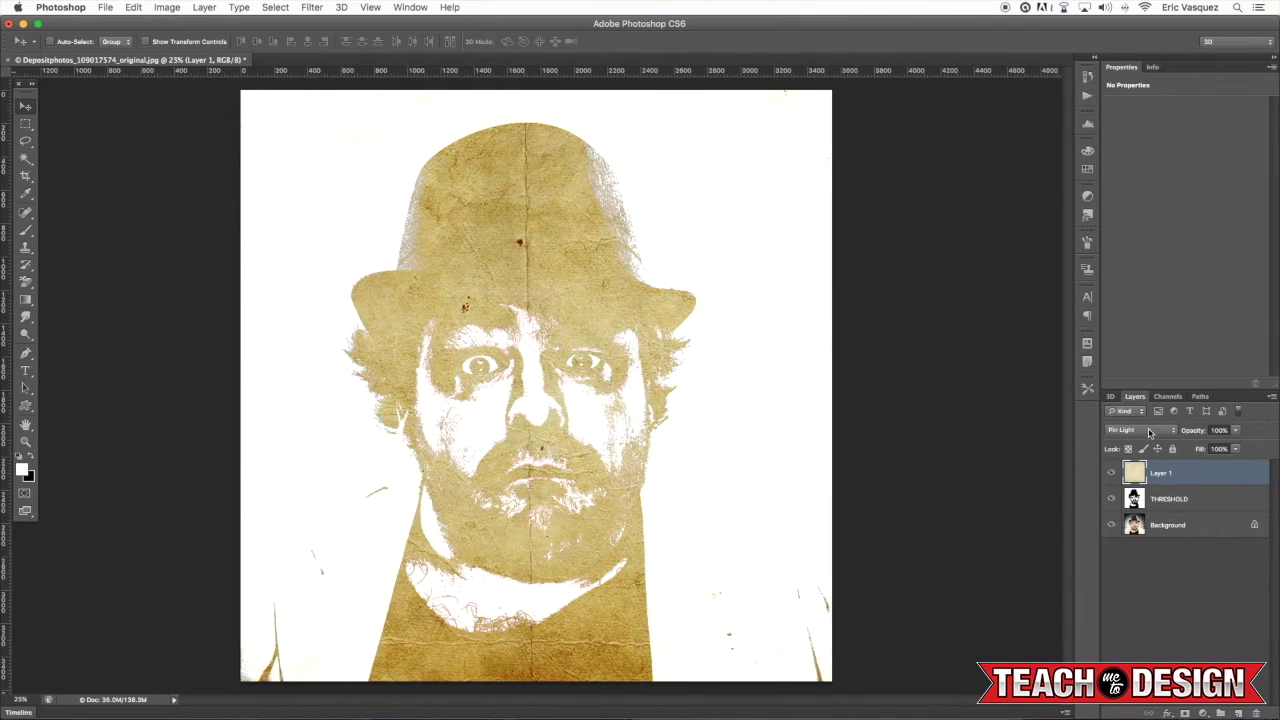
{"action": "key", "text": "shift+plus"}
{"action": "key", "text": "shift+plus"}
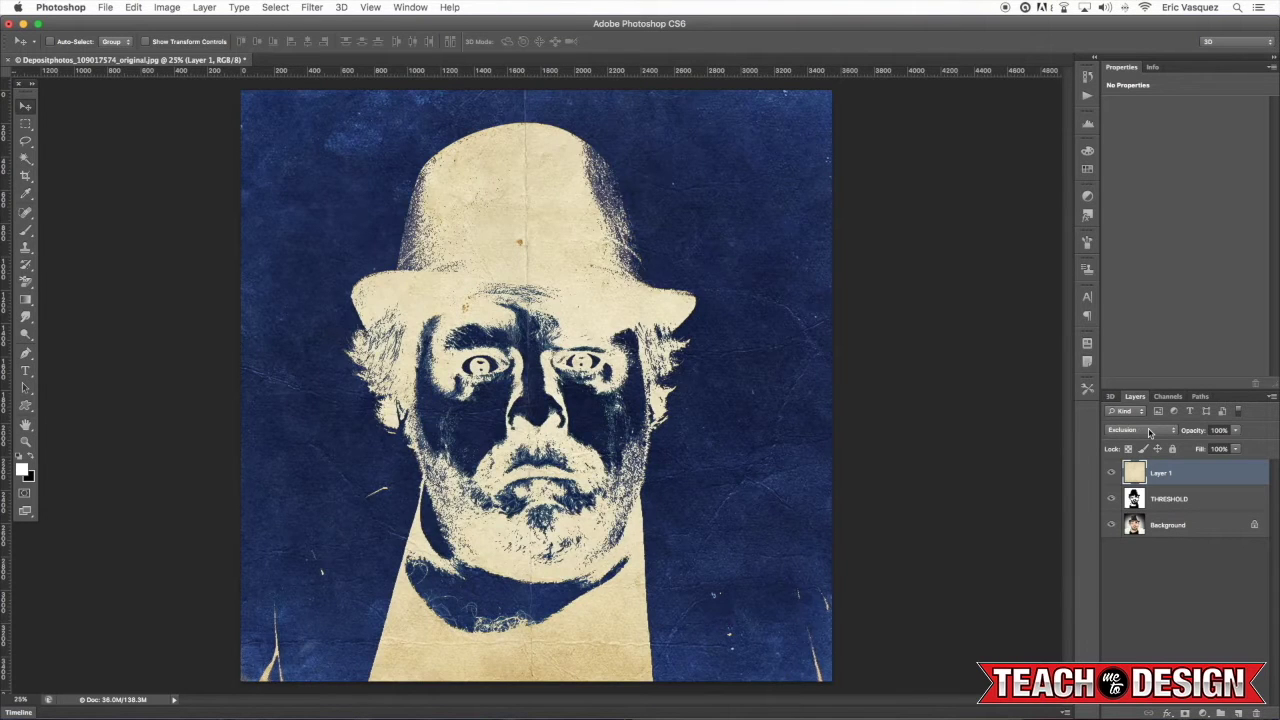
{"action": "key", "text": "shift+plus"}
{"action": "key", "text": "shift+plus"}
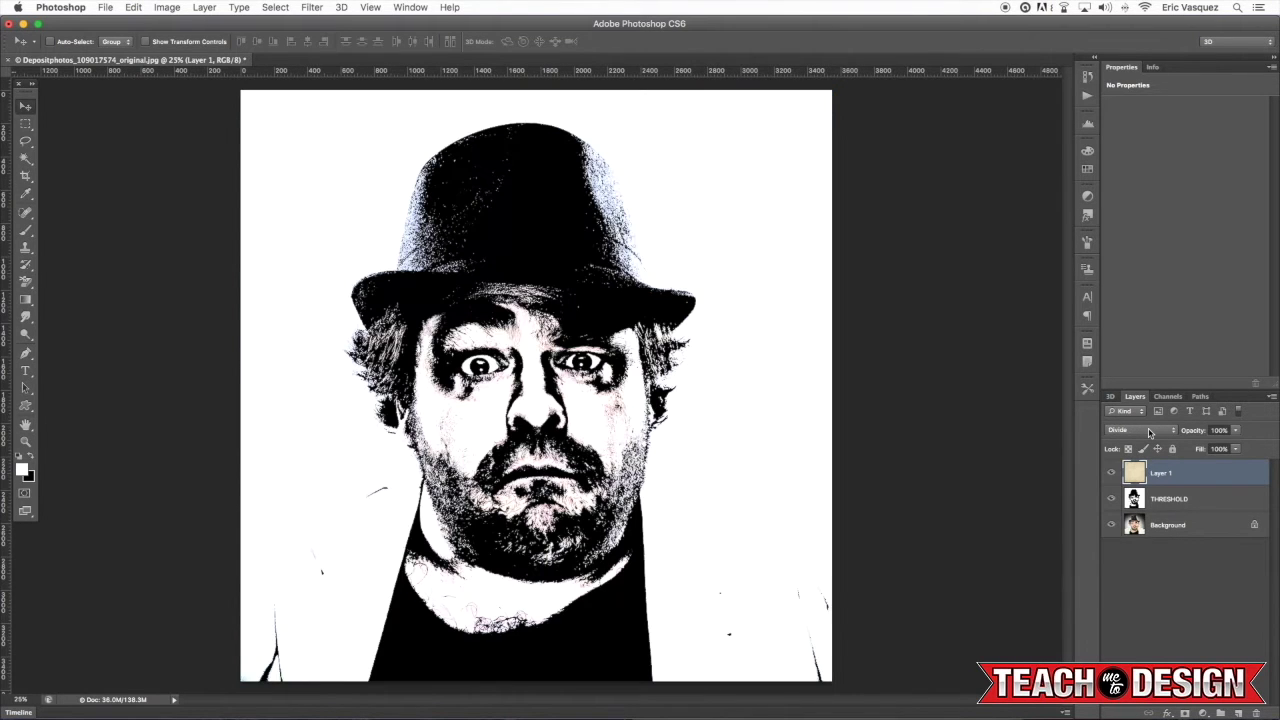
{"action": "key", "text": "shift+plus"}
{"action": "key", "text": "shift+plus"}
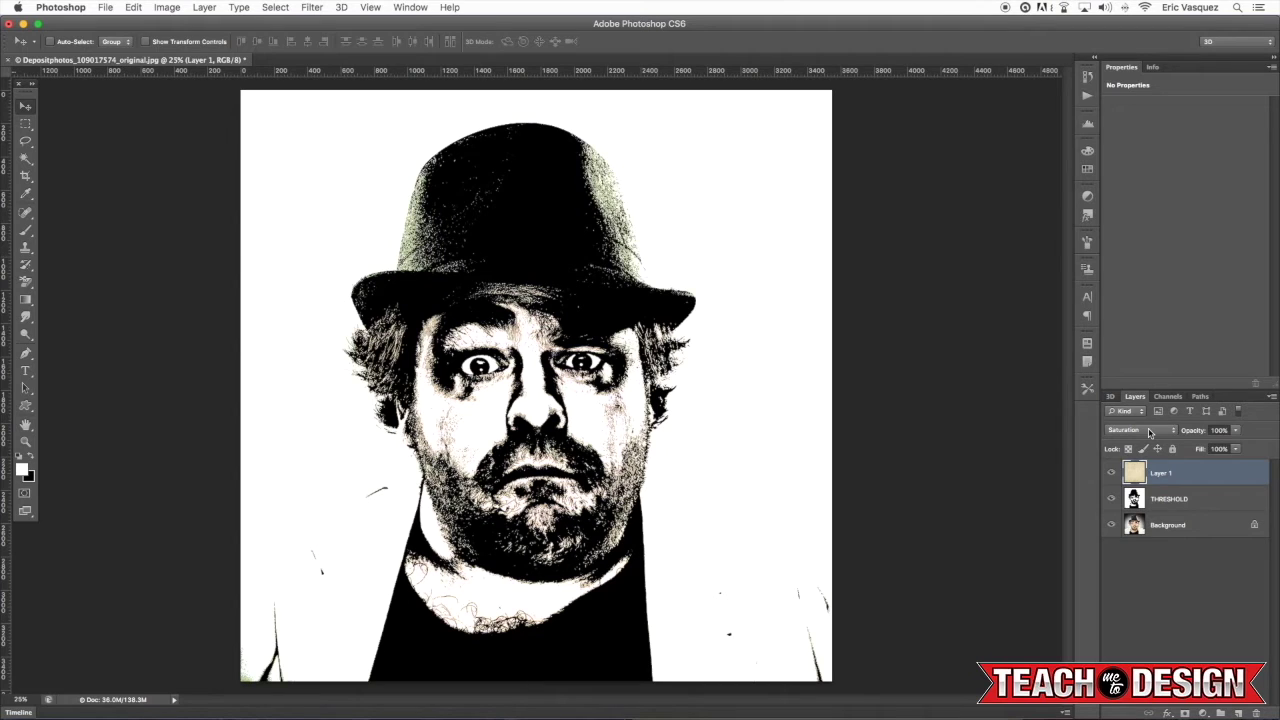
{"action": "key", "text": "shift+plus"}
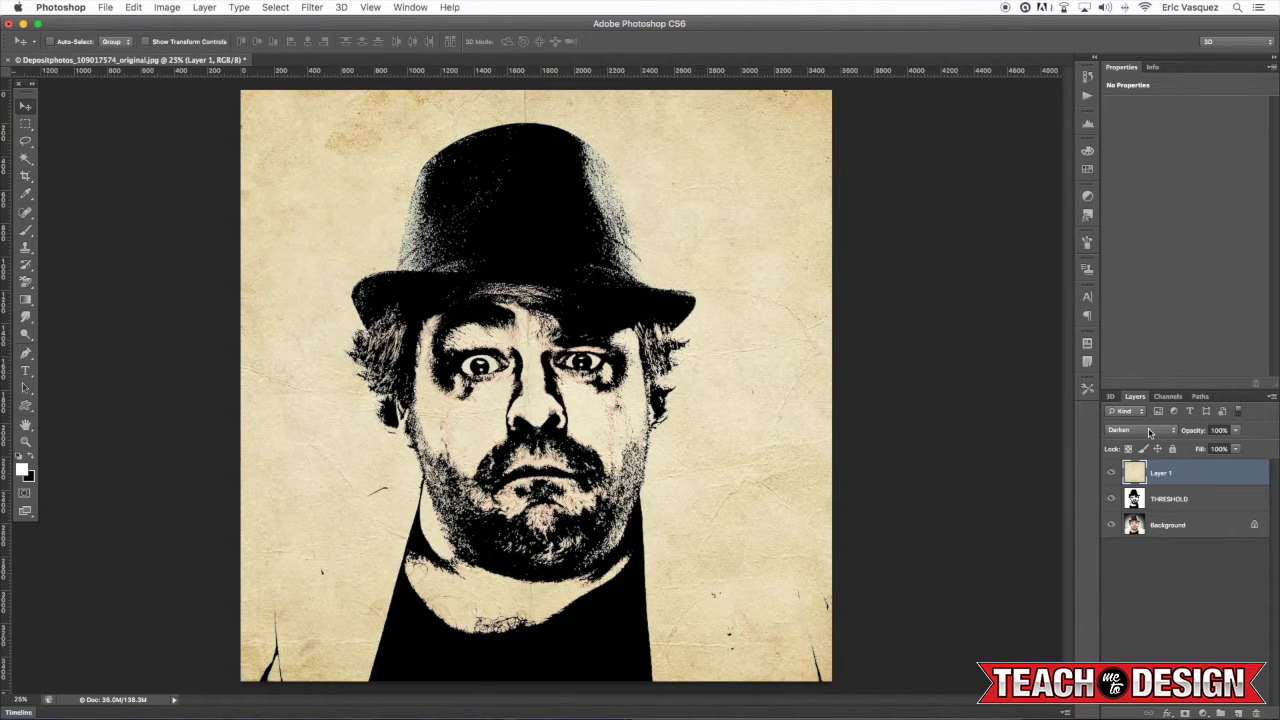
{"action": "key", "text": "shift+plus"}
{"action": "key", "text": "shift+plus"}
{"action": "key", "text": "shift+plus"}
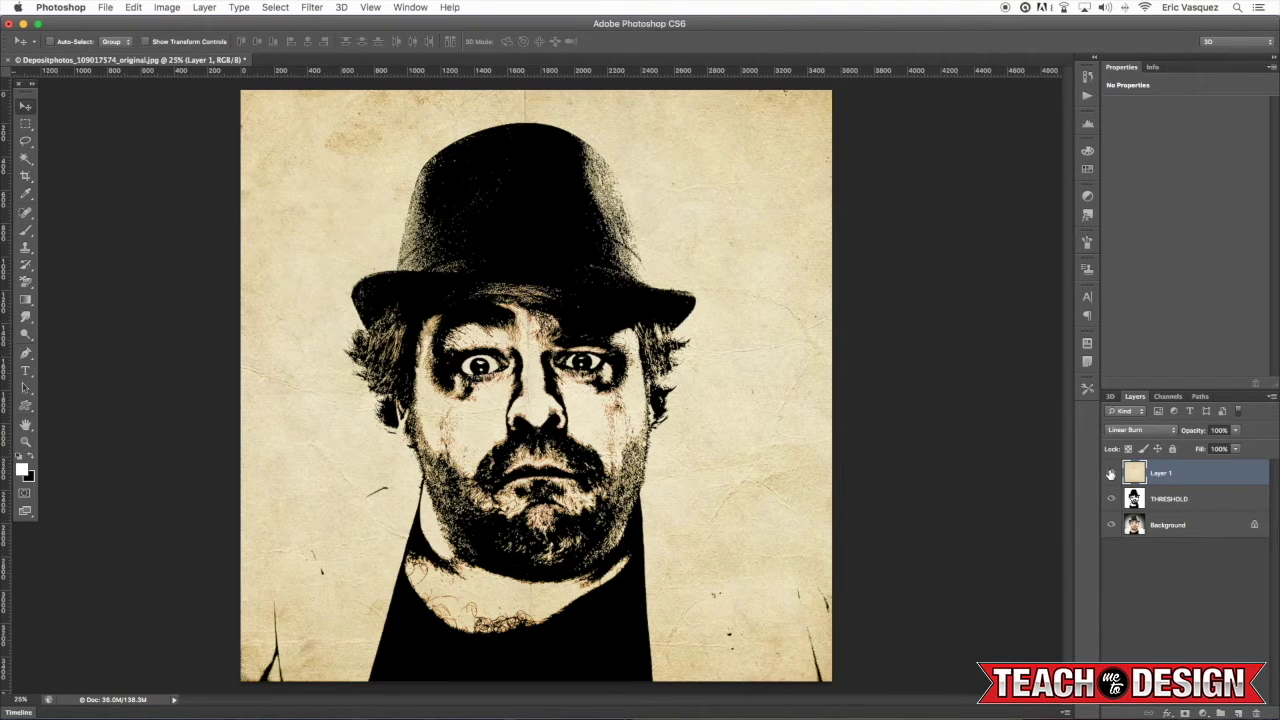
Step: Add a Black & White adjustment clipped to the paper layer and toggle it to compare
{"action": "left_click", "coordinate": [1203, 713]}
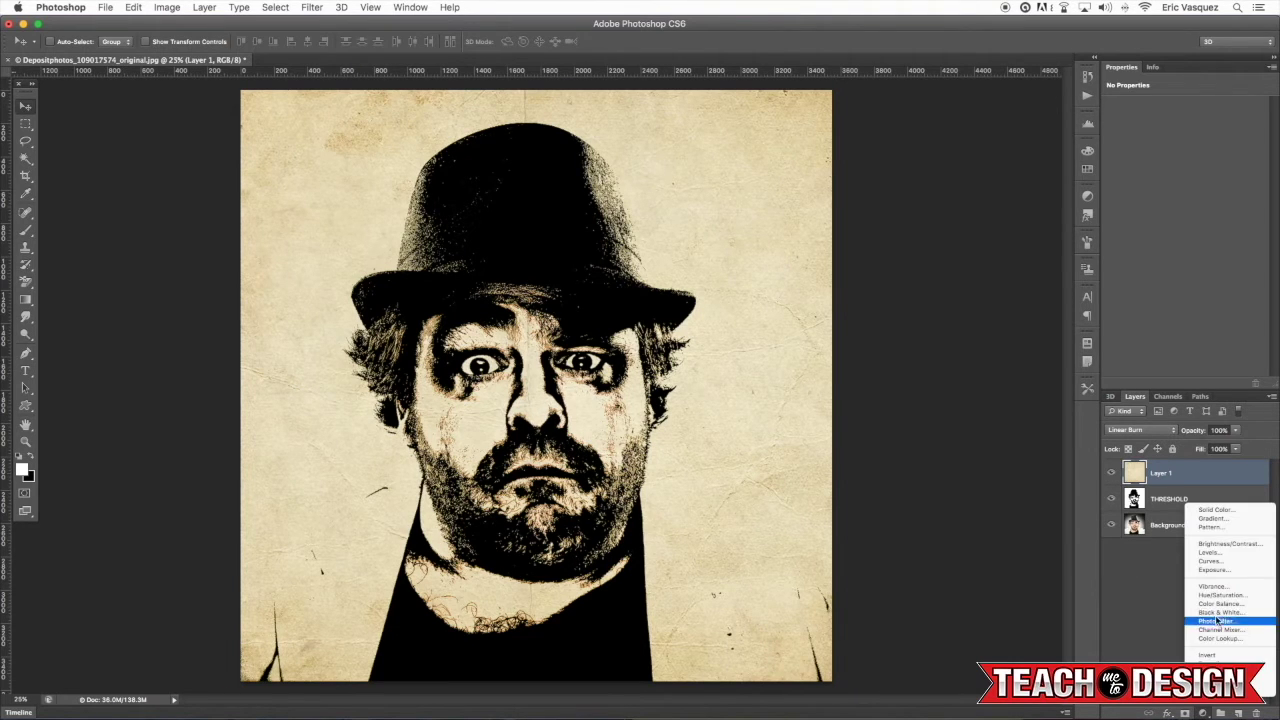
{"action": "left_click", "coordinate": [1228, 620]}
{"action": "left_click", "coordinate": [657, 321]}
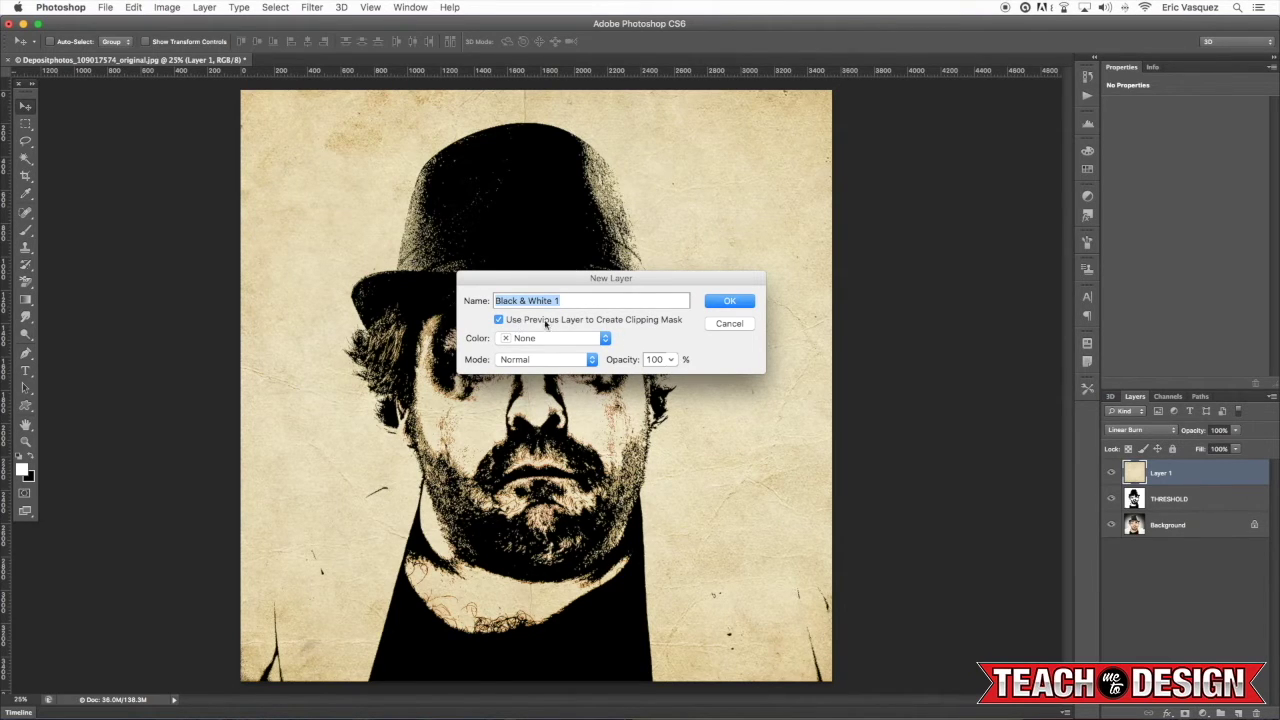
{"action": "left_click", "coordinate": [729, 302]}
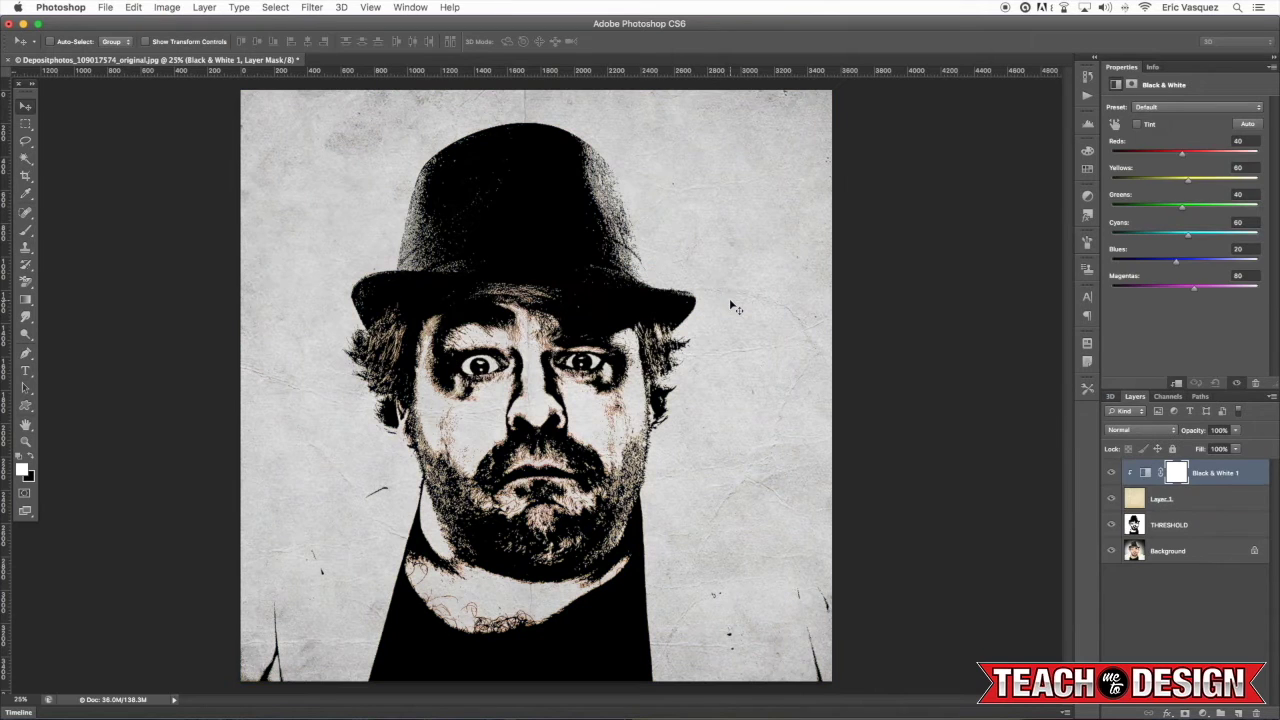
{"action": "left_click", "coordinate": [1112, 474]}
{"action": "left_click", "coordinate": [1112, 474]}
{"action": "left_click", "coordinate": [1165, 499]}
Step: Rename the paper layer TEXTURE
{"action": "double_click", "coordinate": [1162, 500]}
{"action": "type", "text": "TEXTURE"}
{"action": "key", "text": "Return"}
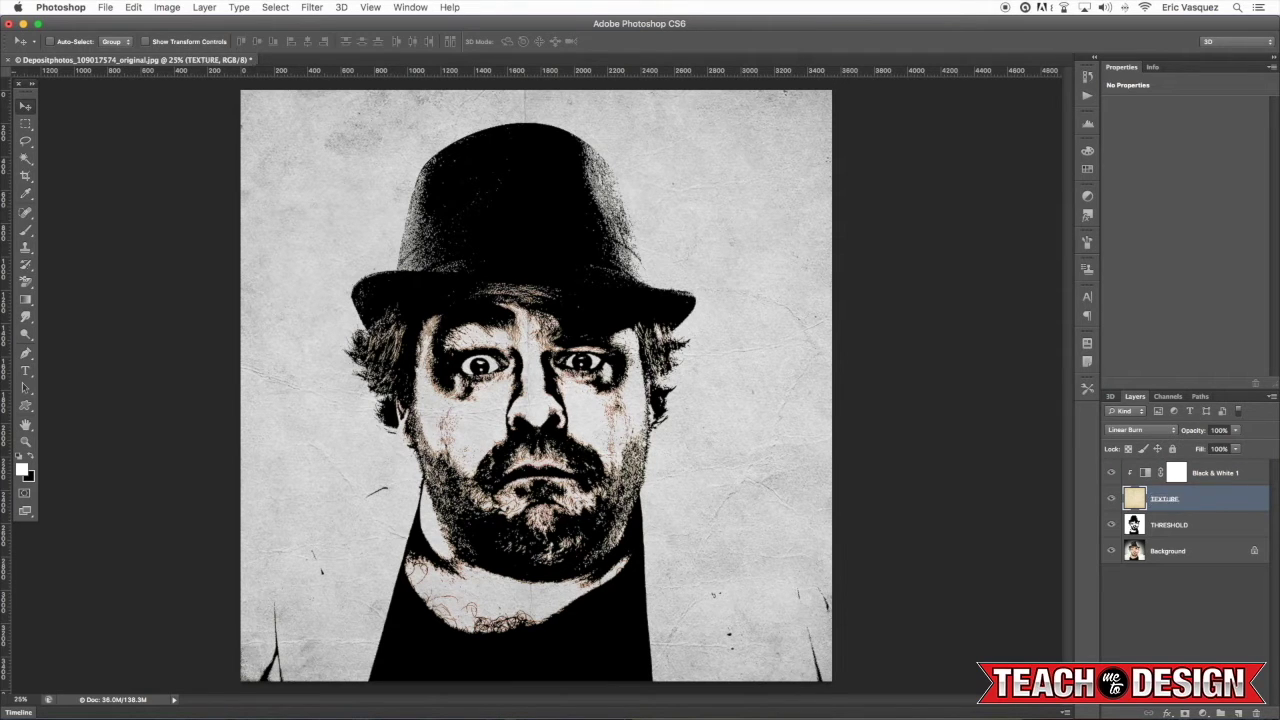
{"action": "left_click", "coordinate": [1246, 472]}
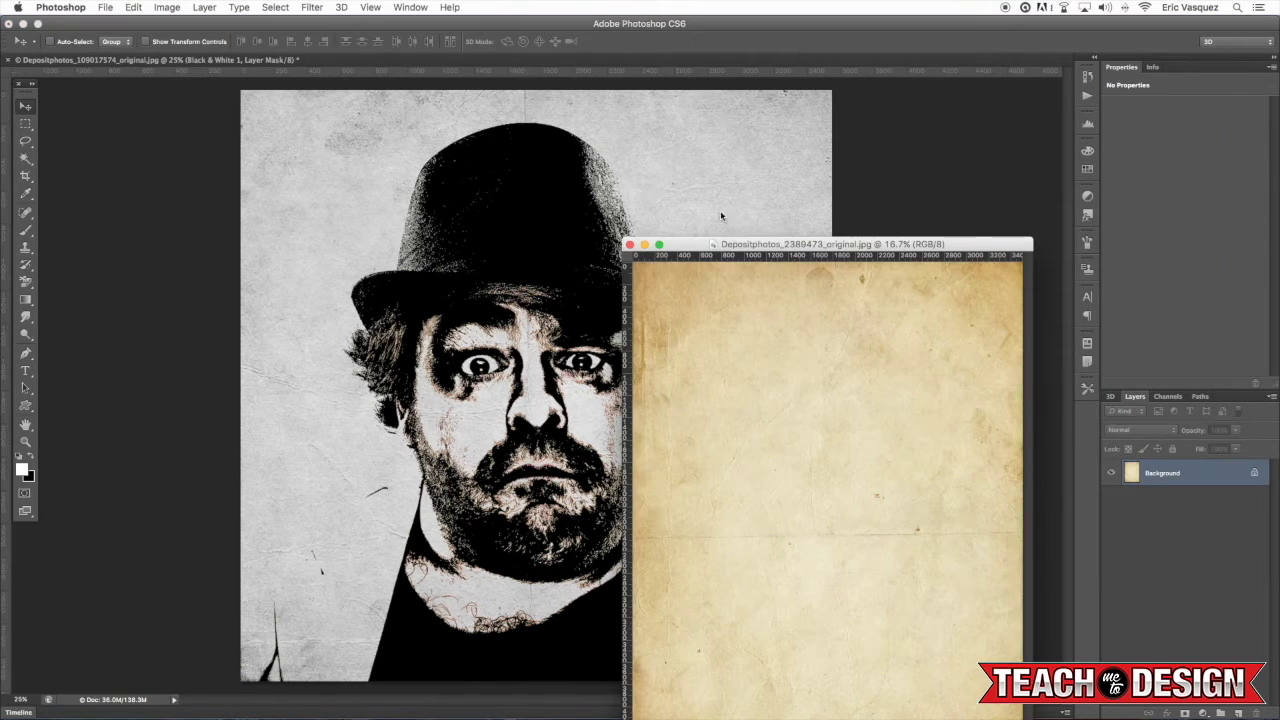
Step: Bring the orange nebula image into the portrait as a new top layer and position it
{"action": "left_click", "coordinate": [629, 244]}
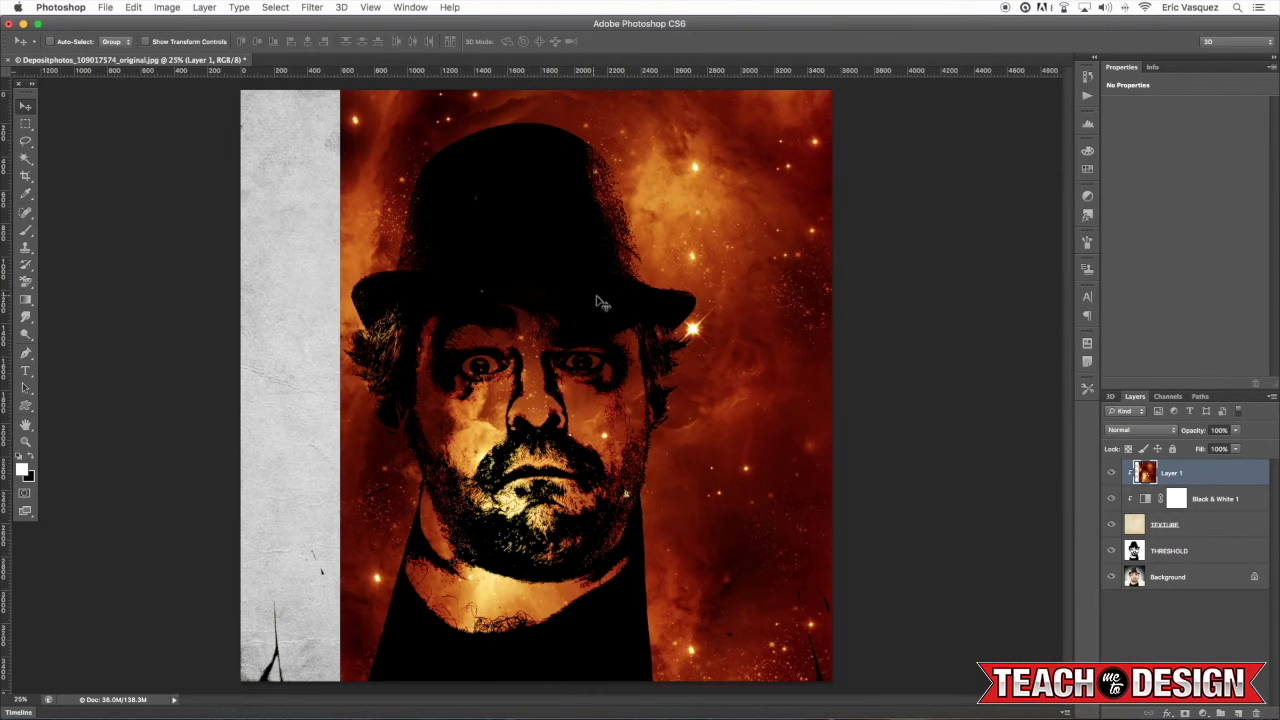
{"action": "left_click_drag", "start_coordinate": [600, 302], "coordinate": [530, 302]}
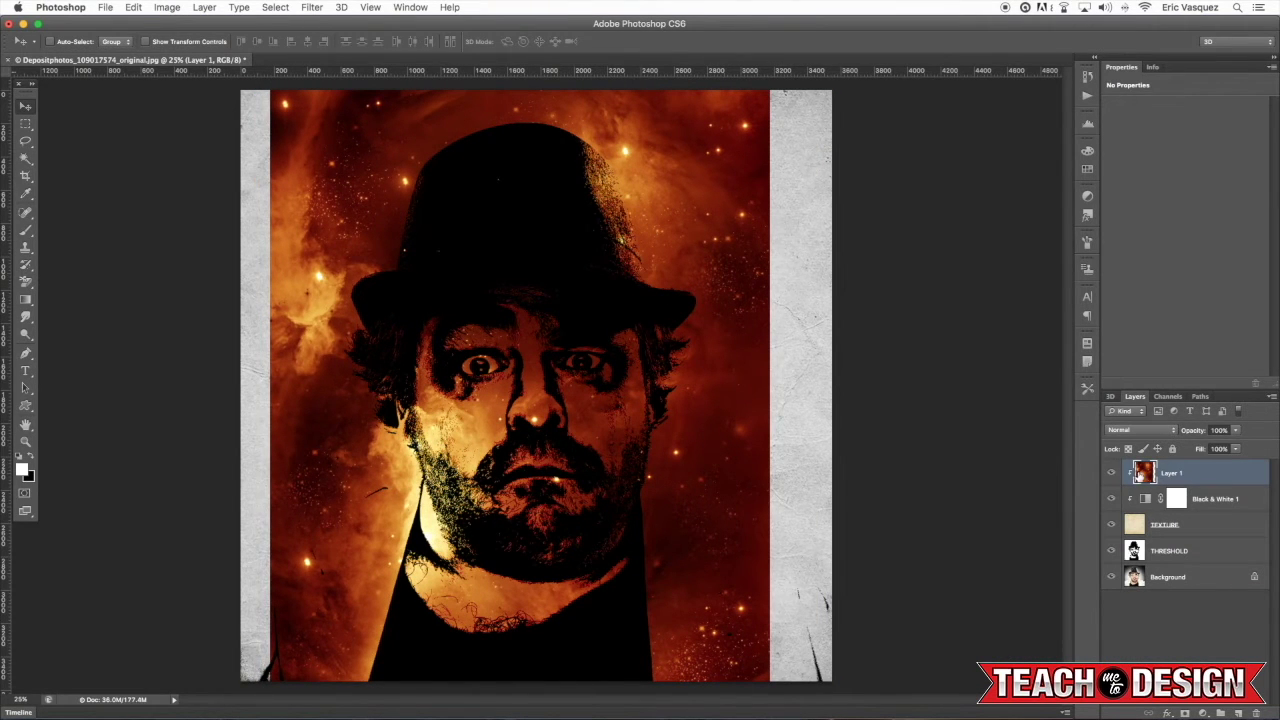
{"action": "left_click_drag", "start_coordinate": [1131, 474], "coordinate": [1214, 482]}
{"action": "mouse_move", "coordinate": [1214, 482]}
{"action": "left_mouse_down"}
{"action": "mouse_move", "coordinate": [1165, 485]}
{"action": "mouse_move", "coordinate": [1198, 482]}
{"action": "left_mouse_up"}
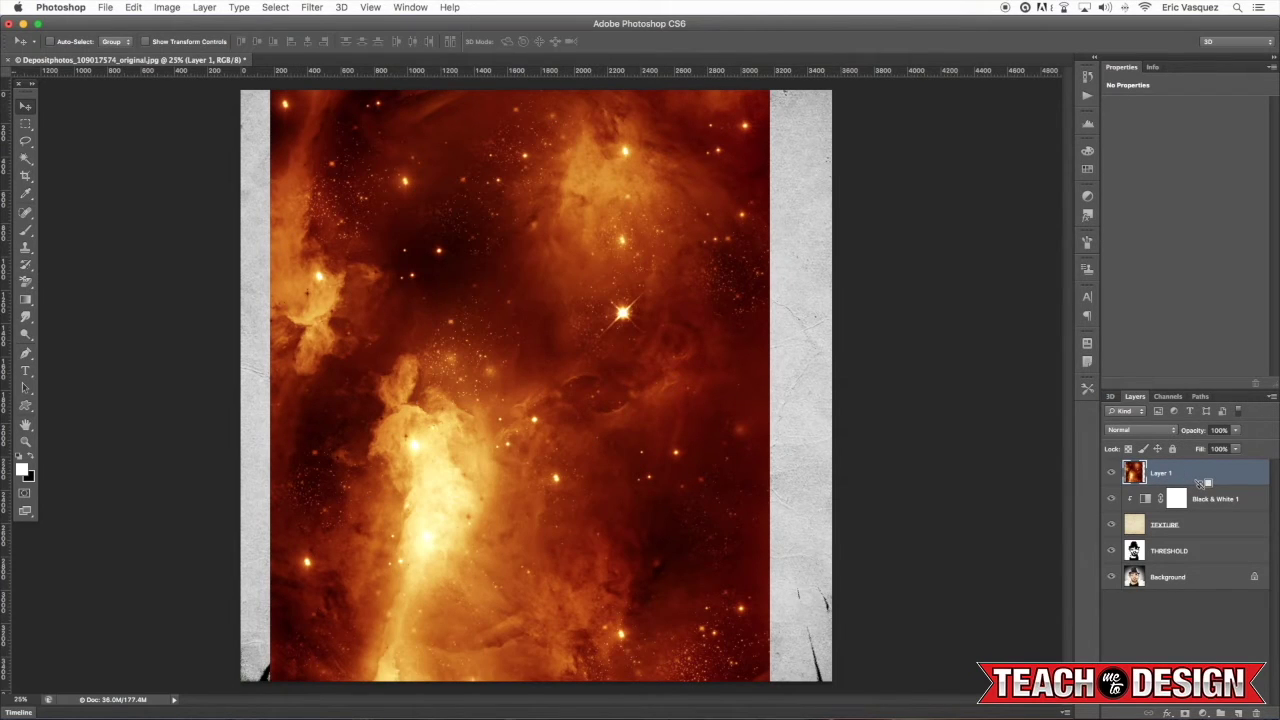
Step: Set the nebula layer to Screen mode and rotate it a quarter turn clockwise
{"action": "left_click", "coordinate": [1140, 430]}
{"action": "left_click", "coordinate": [1138, 514]}
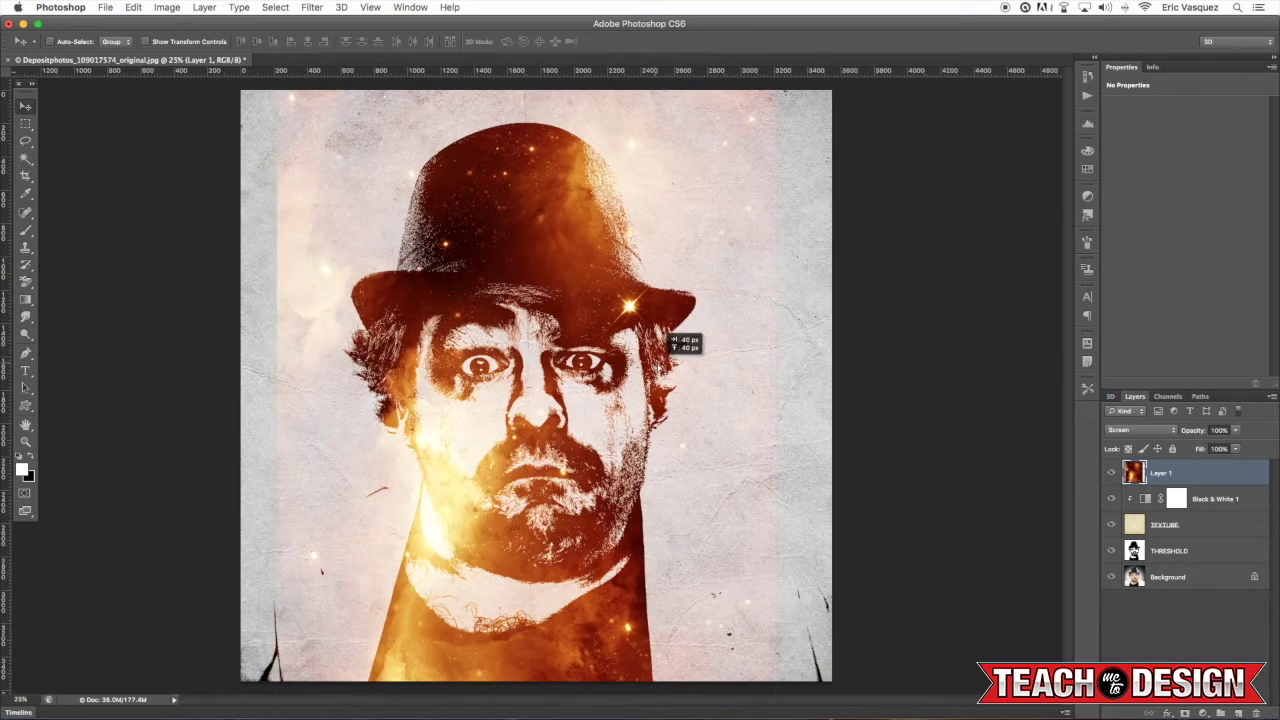
{"action": "key", "text": "super+minus"}
{"action": "key", "text": "super+t"}
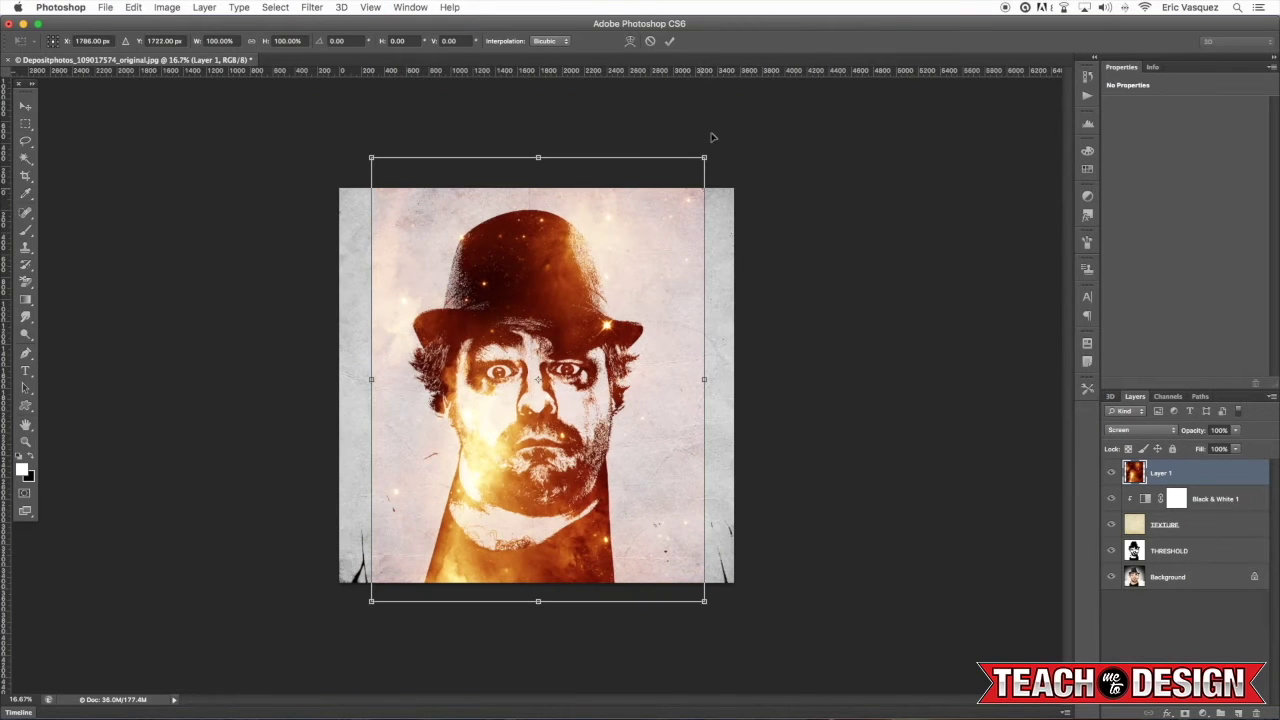
{"action": "left_click_drag", "start_coordinate": [724, 127], "coordinate": [829, 597]}
{"action": "key", "text": "Return"}
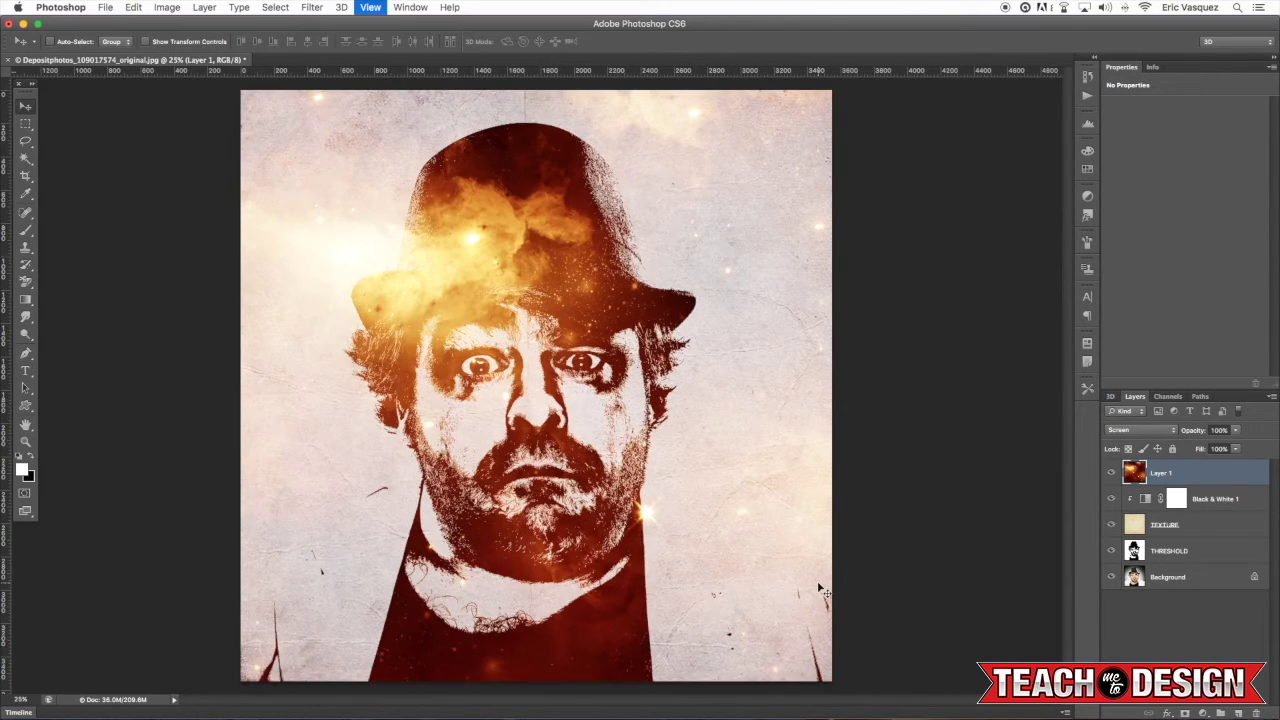
Step: Flip the nebula layer horizontally
{"action": "key", "text": "super+t"}
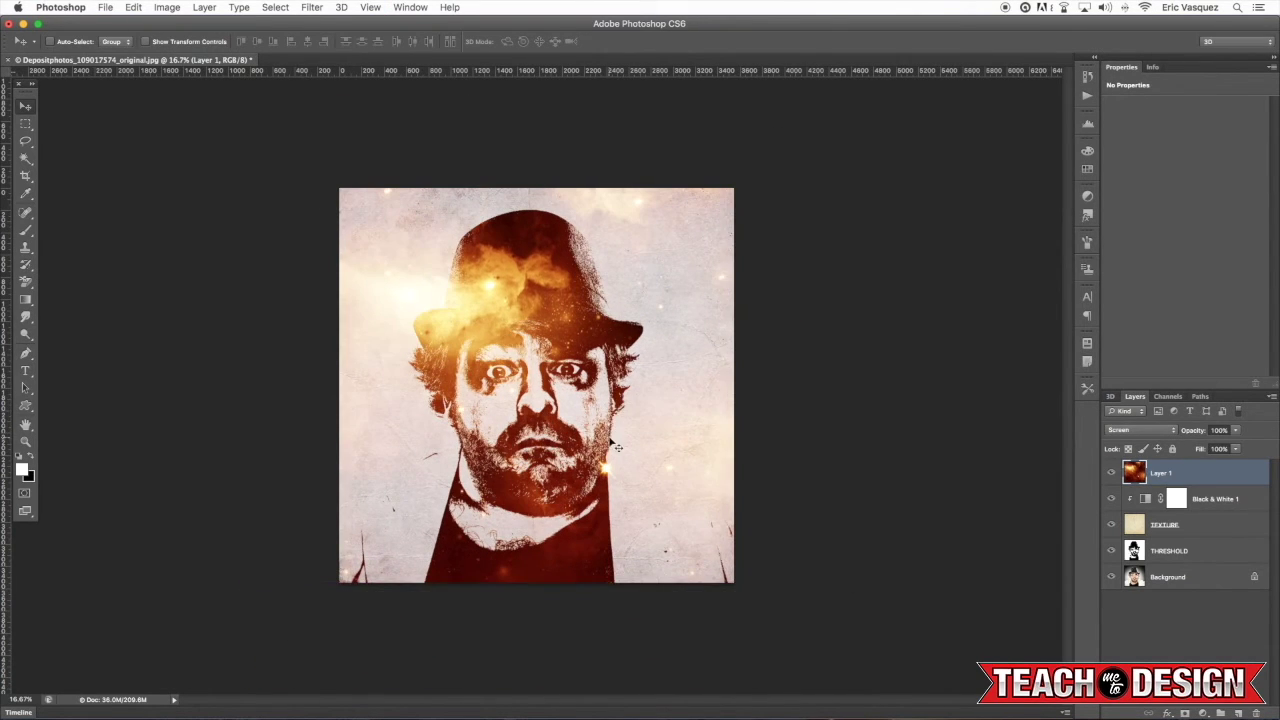
{"action": "right_click", "coordinate": [586, 368]}
{"action": "left_click", "coordinate": [620, 528]}
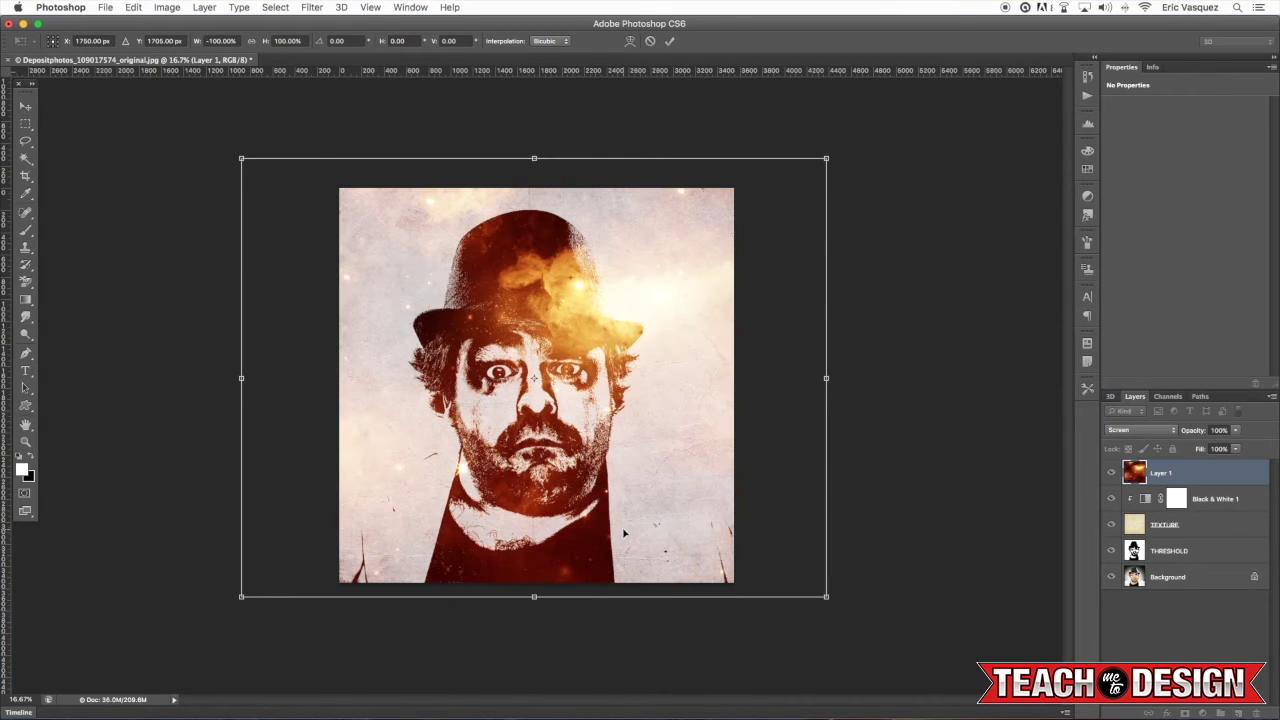
{"action": "key", "text": "Return"}
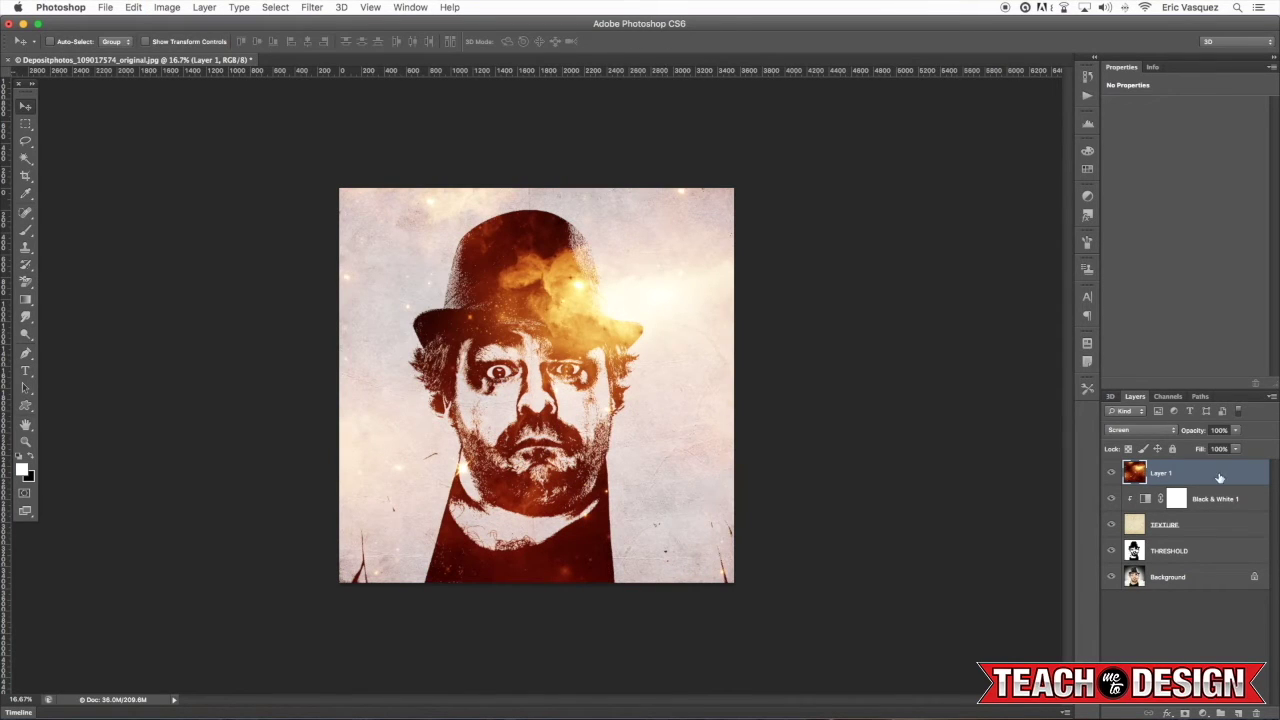
{"action": "left_click", "coordinate": [1203, 713]}
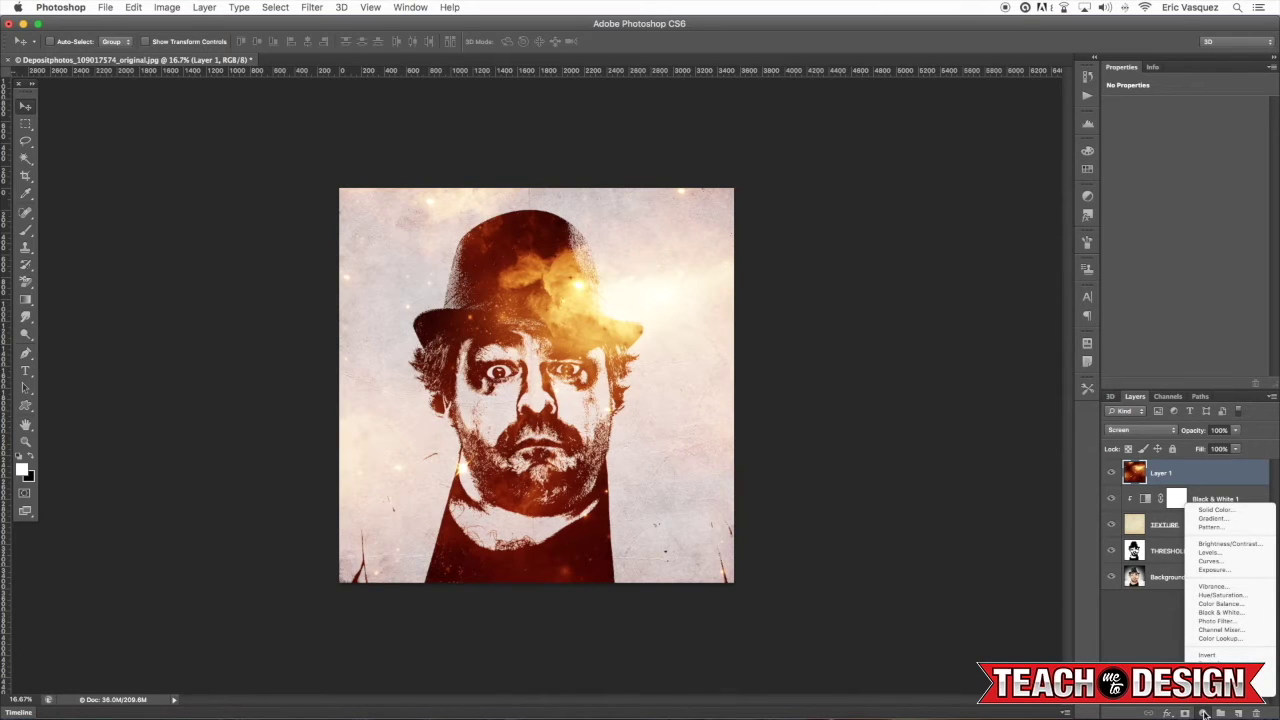
Step: Add a Levels adjustment clipped to the nebula layer
{"action": "left_click", "coordinate": [1209, 552], "text": "alt"}
{"action": "left_click", "coordinate": [498, 319]}
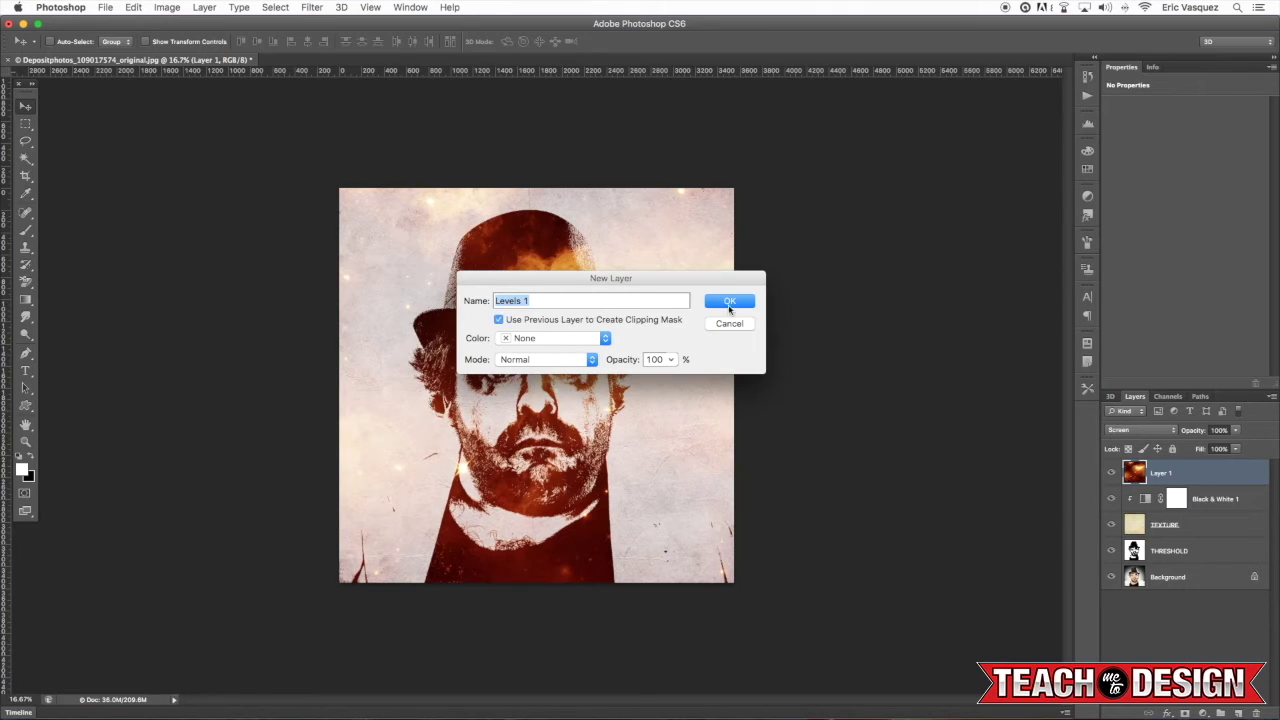
{"action": "left_click", "coordinate": [729, 300]}
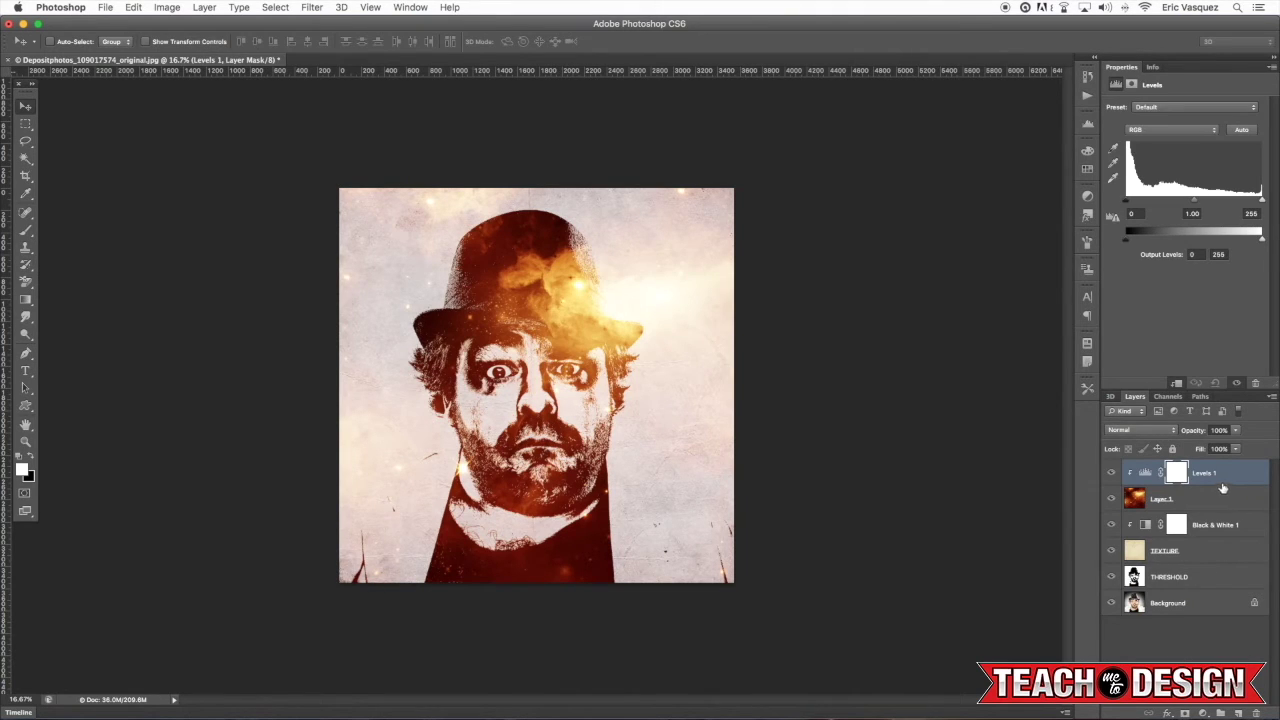
Step: Set the Levels black input to 46 to deepen the nebula's shadows
{"action": "left_click", "coordinate": [1127, 502]}
{"action": "left_click", "coordinate": [1182, 475]}
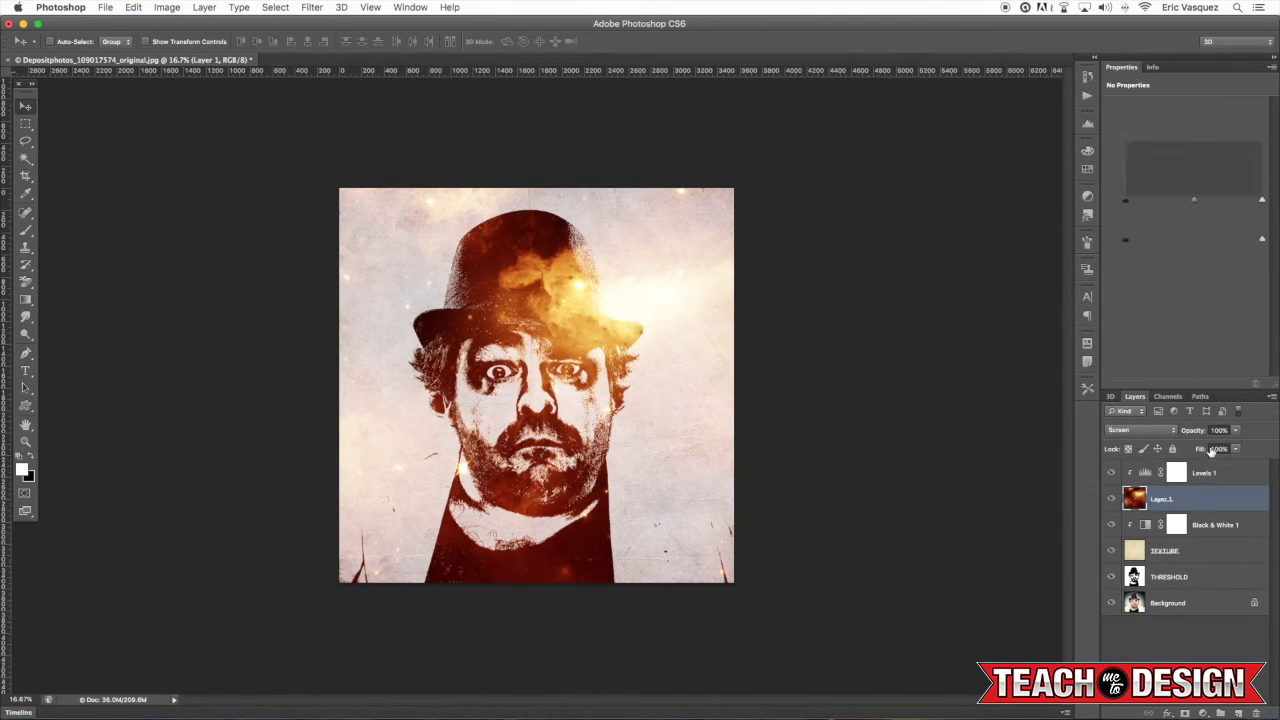
{"action": "left_click_drag", "start_coordinate": [1126, 205], "coordinate": [1157, 204]}
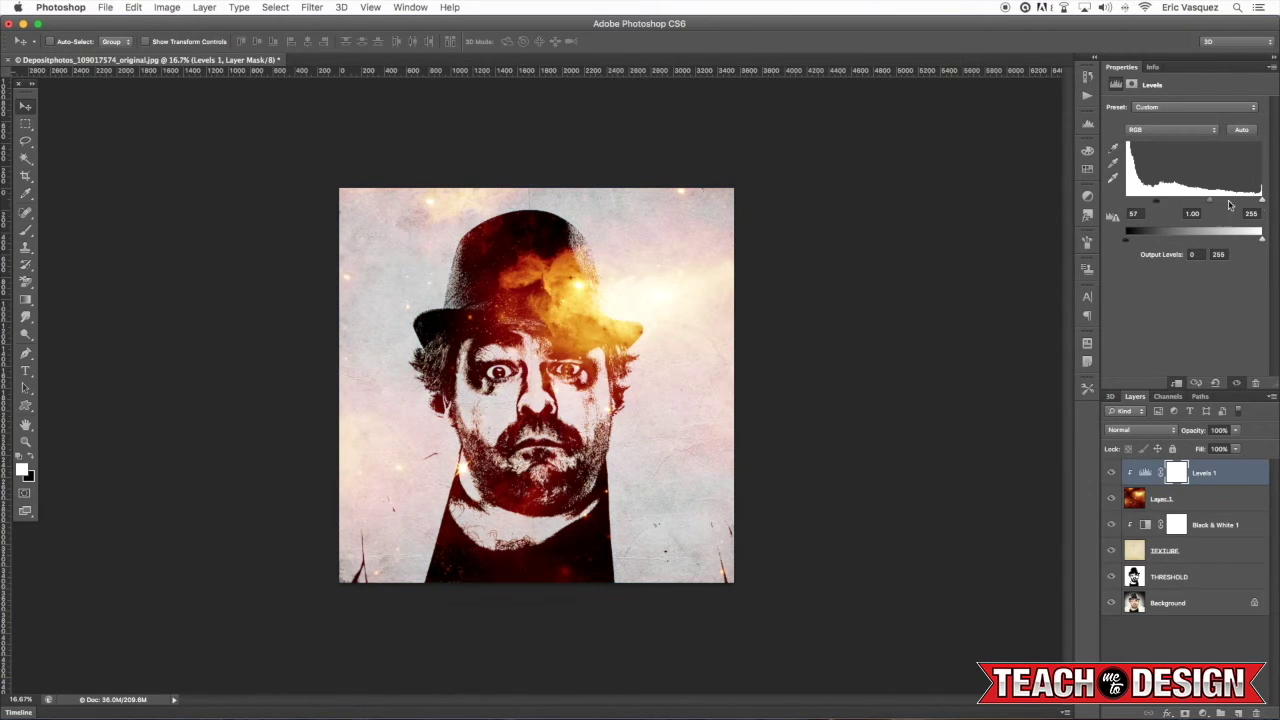
{"action": "mouse_move", "coordinate": [1262, 201]}
{"action": "left_mouse_down"}
{"action": "mouse_move", "coordinate": [1229, 203]}
{"action": "mouse_move", "coordinate": [1262, 201]}
{"action": "left_mouse_up"}
{"action": "left_click_drag", "start_coordinate": [1157, 204], "coordinate": [1141, 206]}
{"action": "key", "text": "super+equal"}
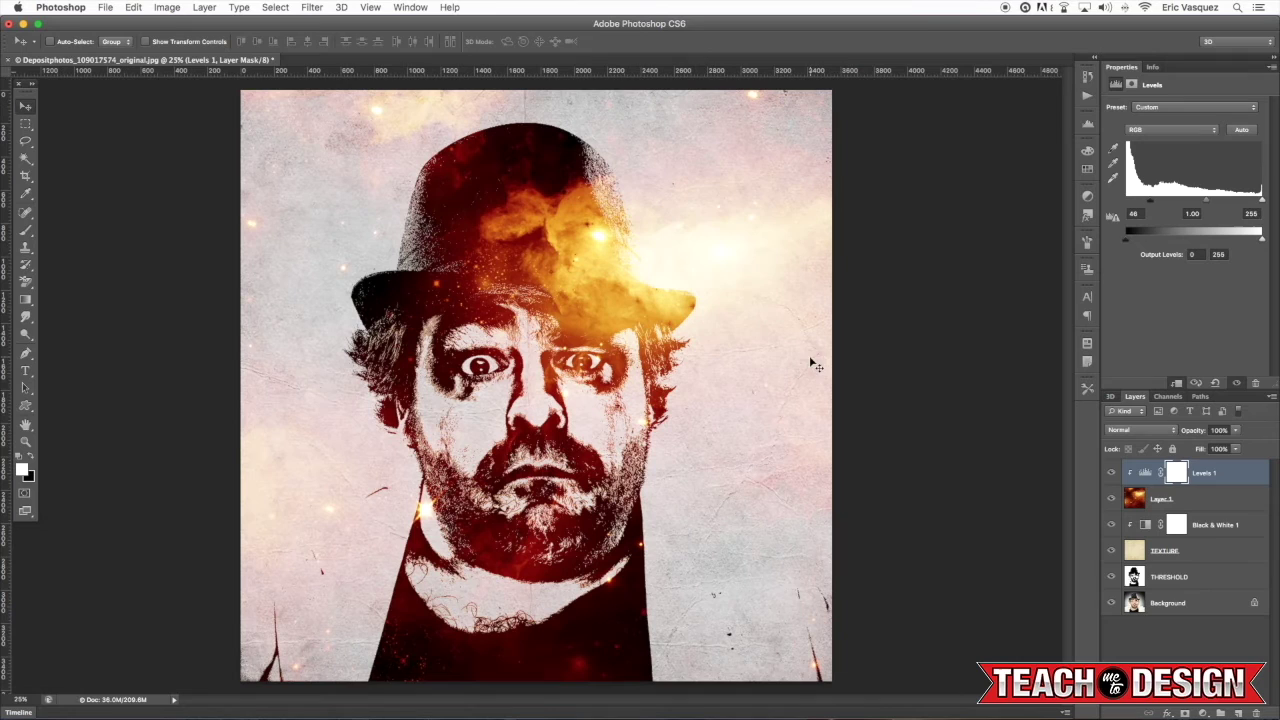
{"action": "left_click", "coordinate": [1207, 497]}
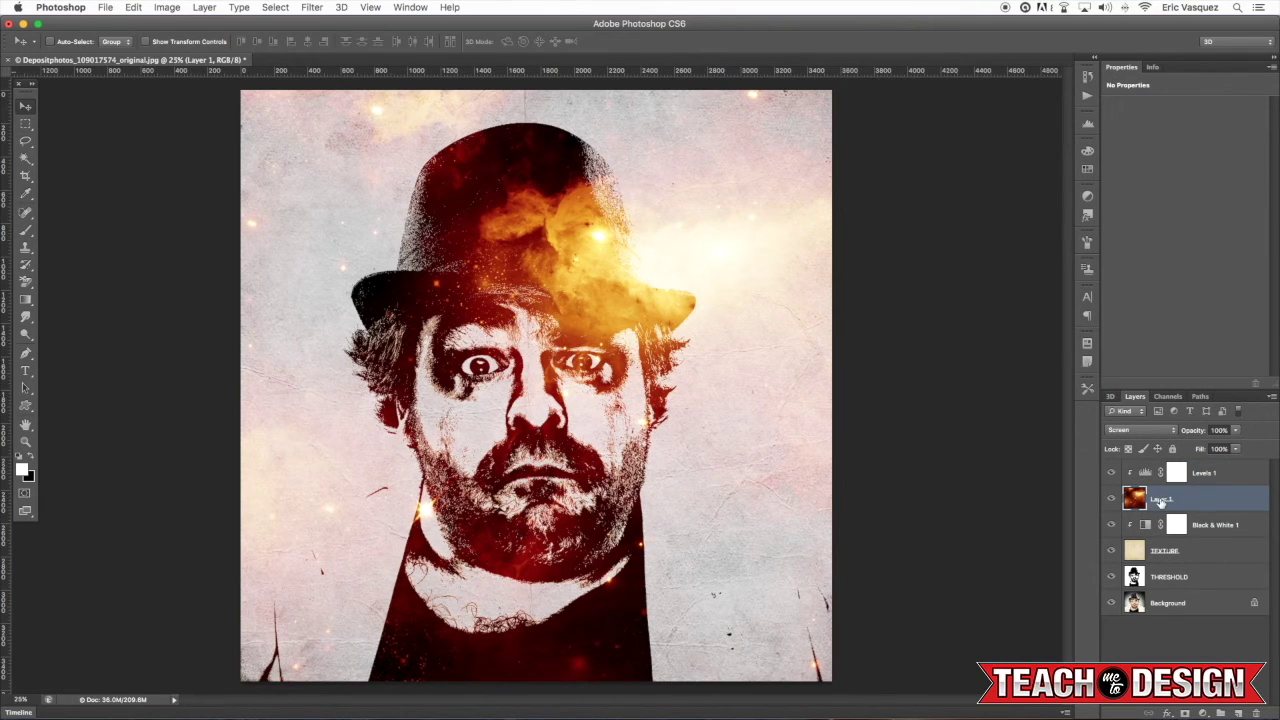
Step: Rename the nebula layer SPACE
{"action": "double_click", "coordinate": [1163, 498]}
{"action": "type", "text": "SPACE"}
{"action": "key", "text": "Return"}
Step: Add a Hue/Saturation adjustment at hue +180 to turn the nebula blue, toggling it to compare
{"action": "left_click", "coordinate": [1205, 713]}
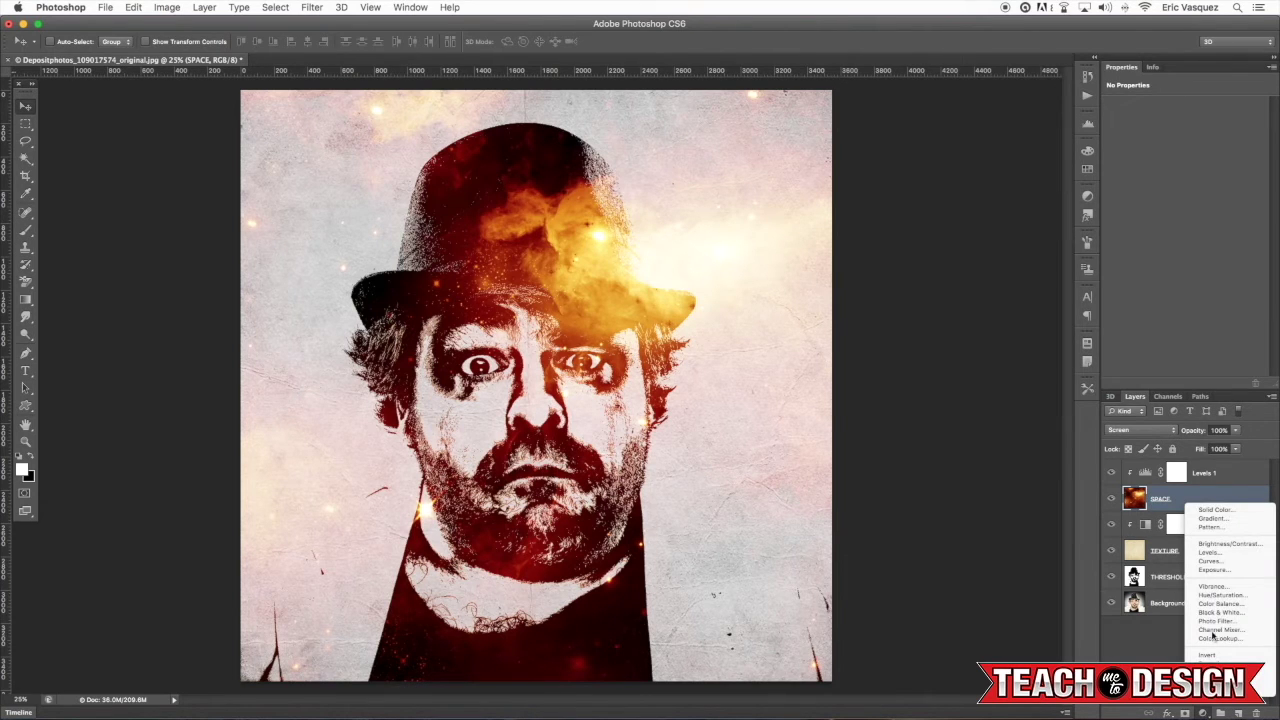
{"action": "left_click", "coordinate": [1230, 603]}
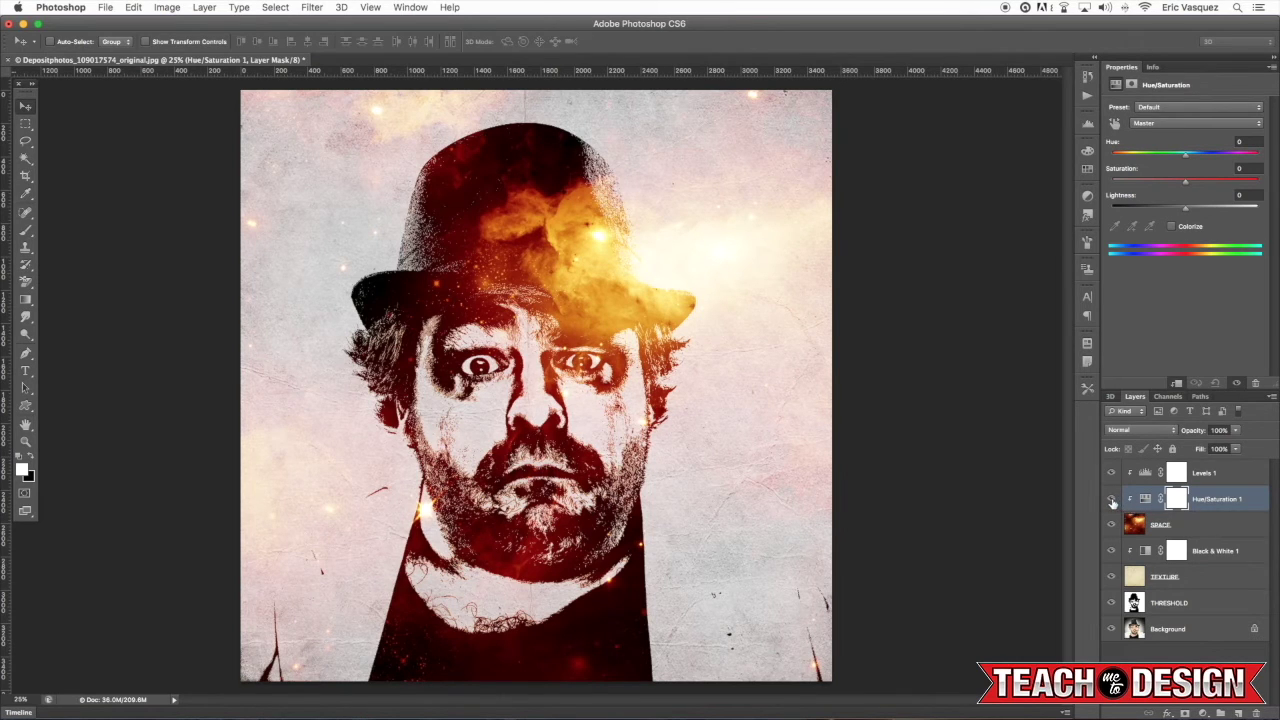
{"action": "left_click_drag", "start_coordinate": [1188, 157], "coordinate": [1256, 151]}
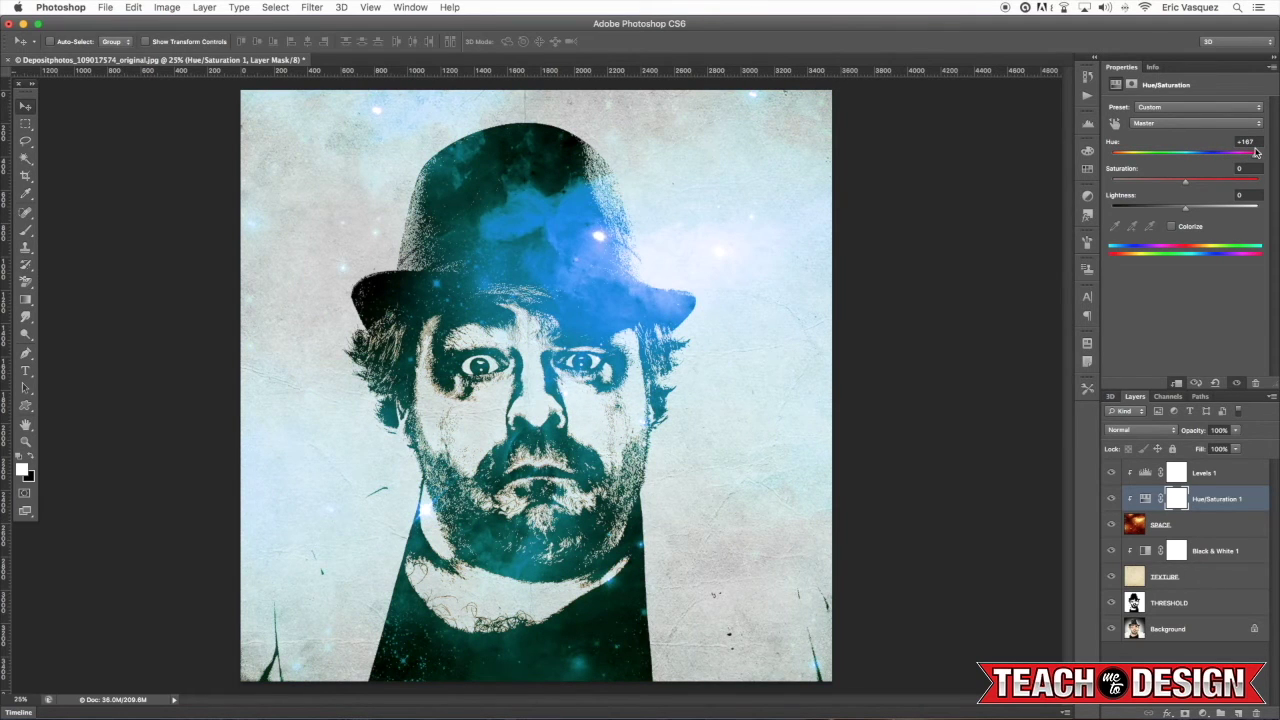
{"action": "key", "text": "super+minus"}
{"action": "left_click_drag", "start_coordinate": [1256, 151], "coordinate": [1266, 155]}
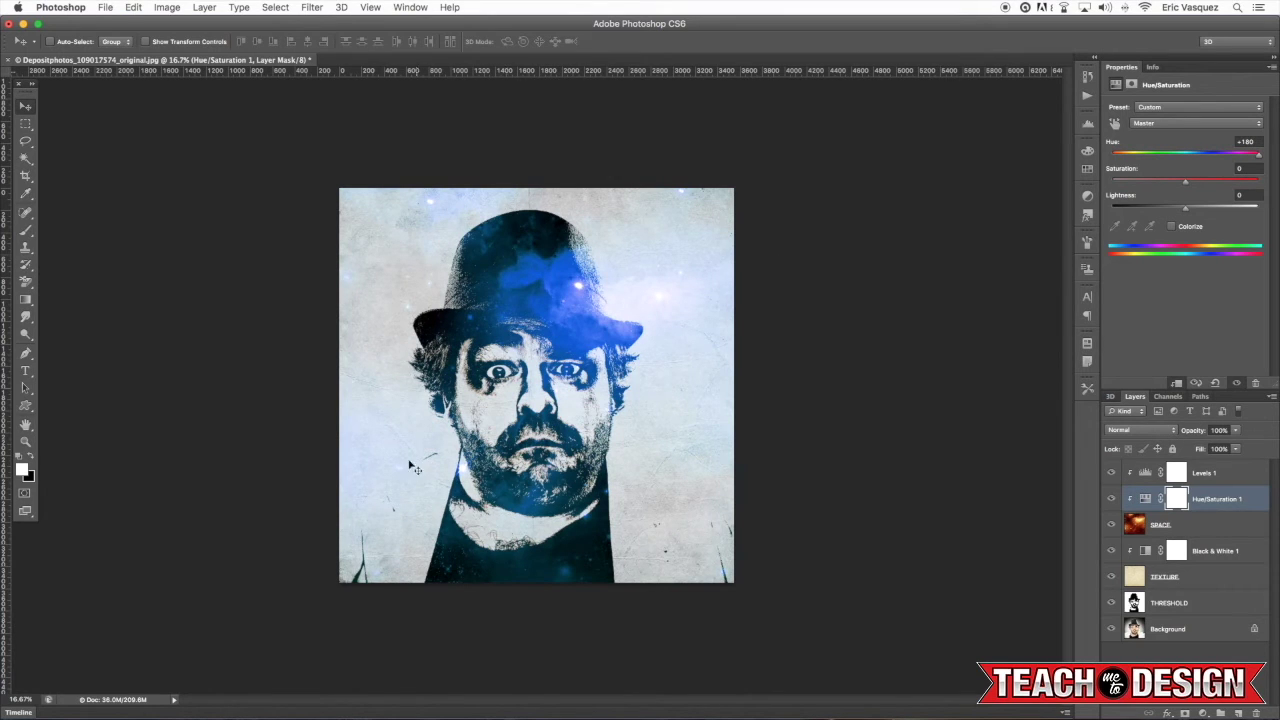
{"action": "left_click", "coordinate": [1110, 499]}
{"action": "left_click", "coordinate": [1110, 499]}
{"action": "left_click", "coordinate": [1110, 499]}
{"action": "left_click", "coordinate": [1110, 499]}
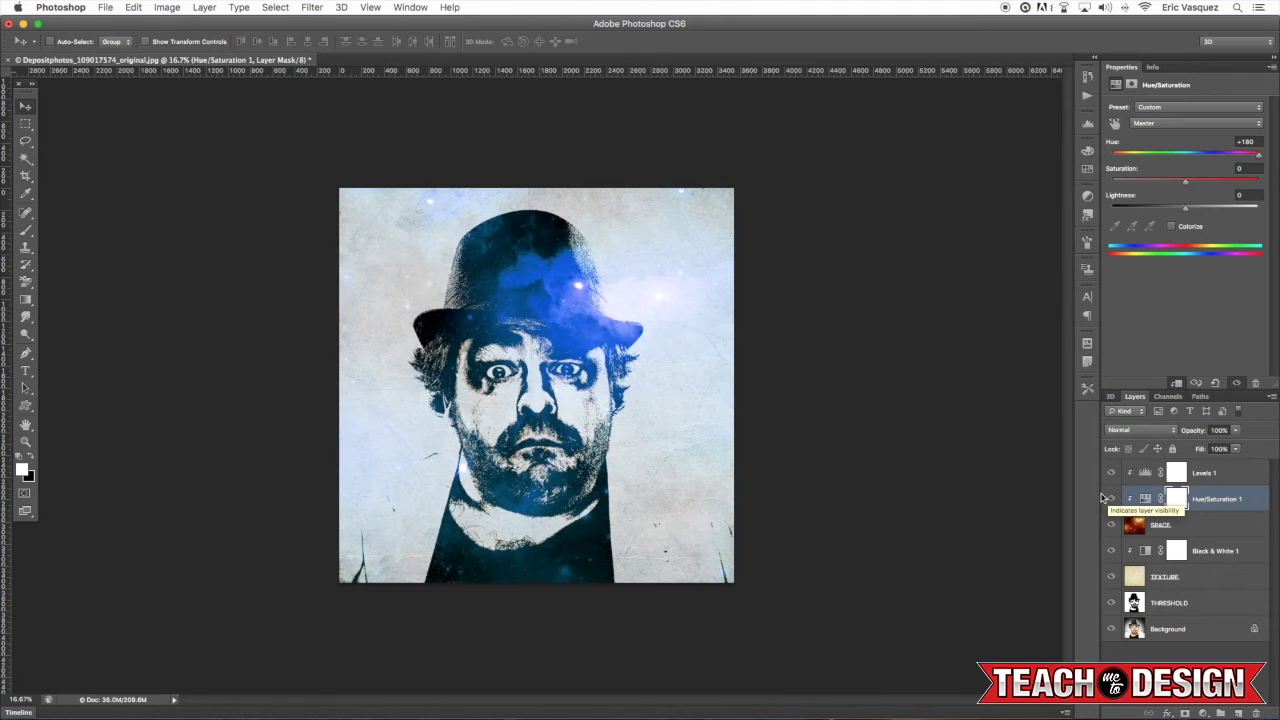
{"action": "key", "text": "g"}
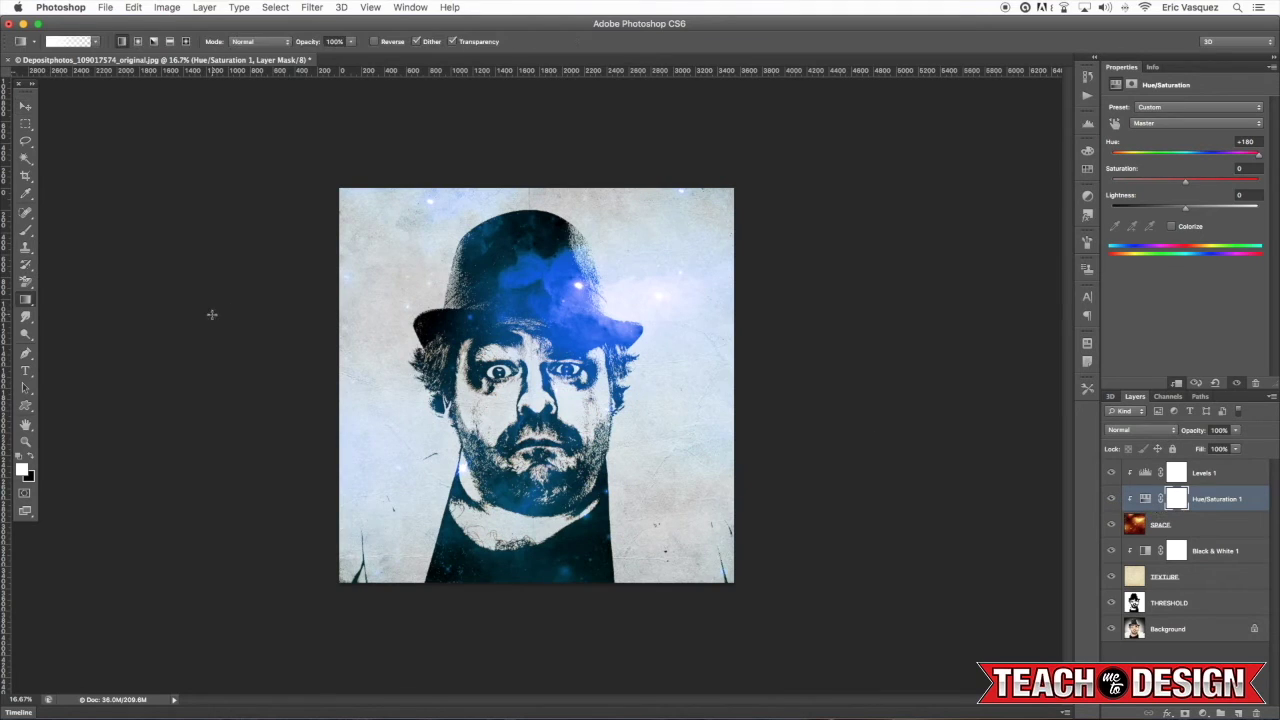
Step: Make black the foreground colour and choose the Foreground to Transparent gradient
{"action": "key", "text": "x"}
{"action": "left_click", "coordinate": [76, 44]}
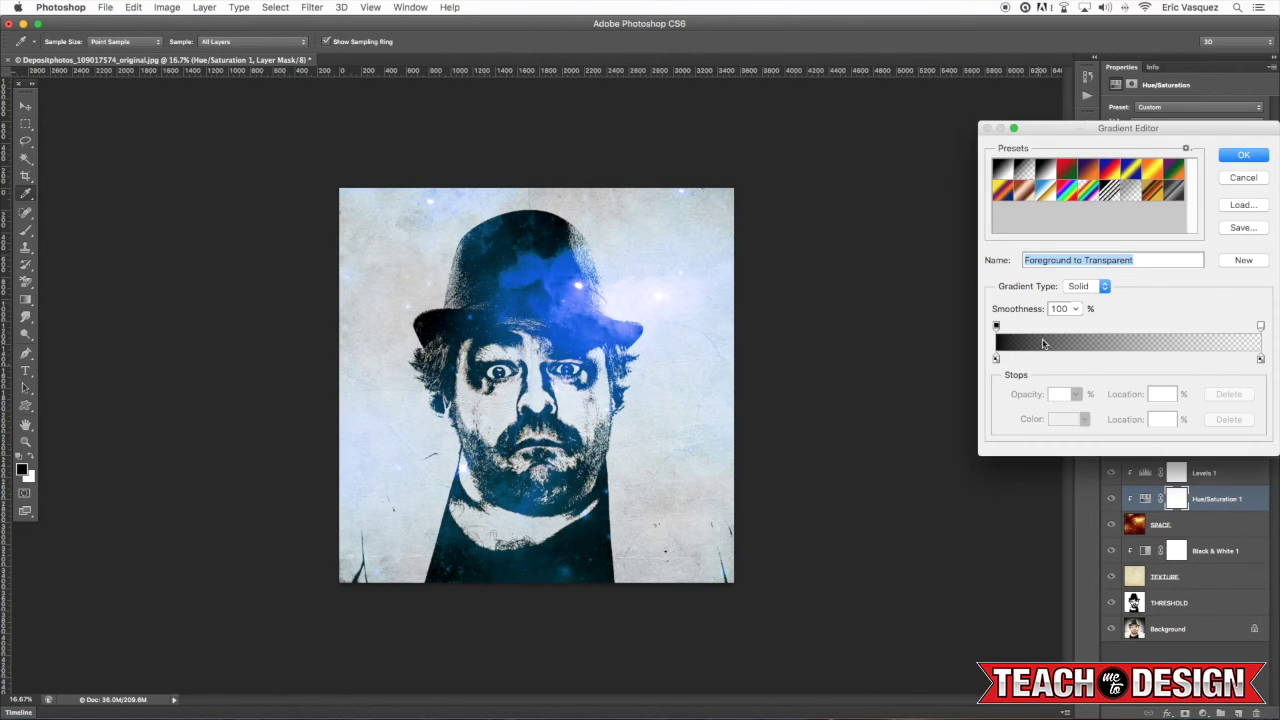
{"action": "left_click_drag", "start_coordinate": [1068, 126], "coordinate": [740, 180]}
{"action": "left_click", "coordinate": [908, 207]}
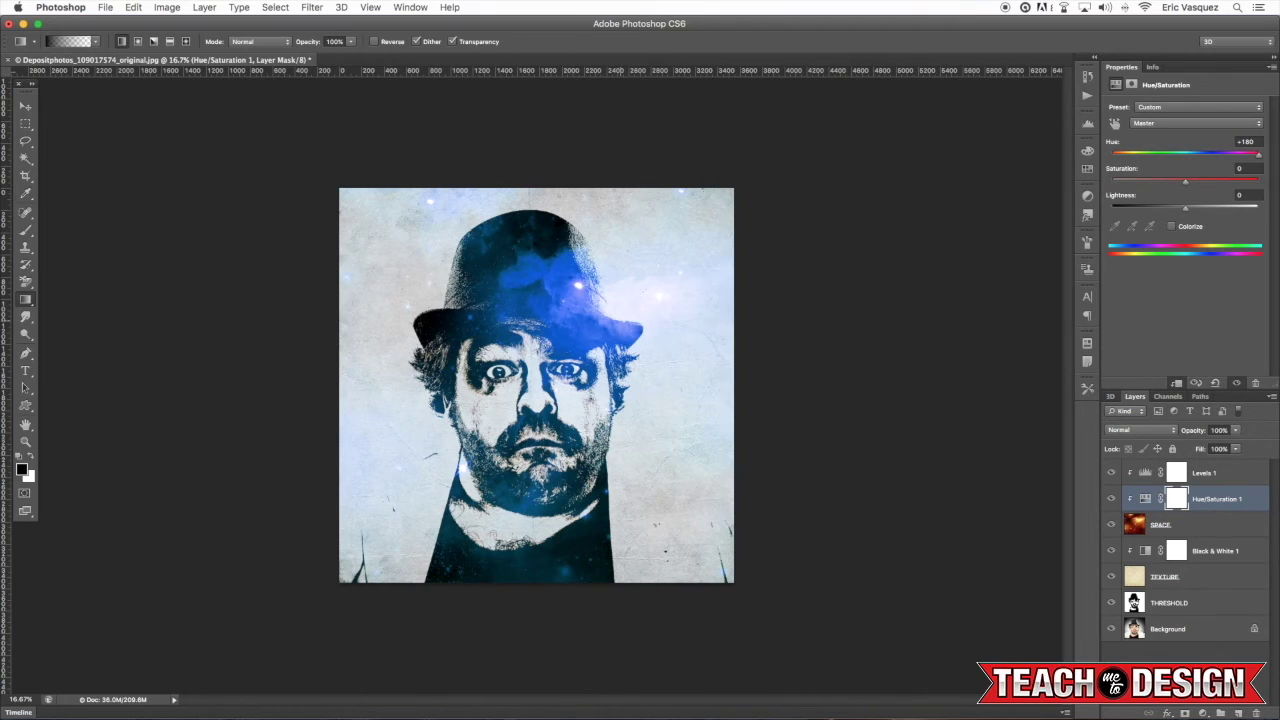
Step: Drag black gradients on the mask over the hat, upper corners, beard and shirt to restore orange
{"action": "left_click_drag", "start_coordinate": [690, 230], "coordinate": [520, 380]}
{"action": "left_click_drag", "start_coordinate": [655, 268], "coordinate": [598, 320]}
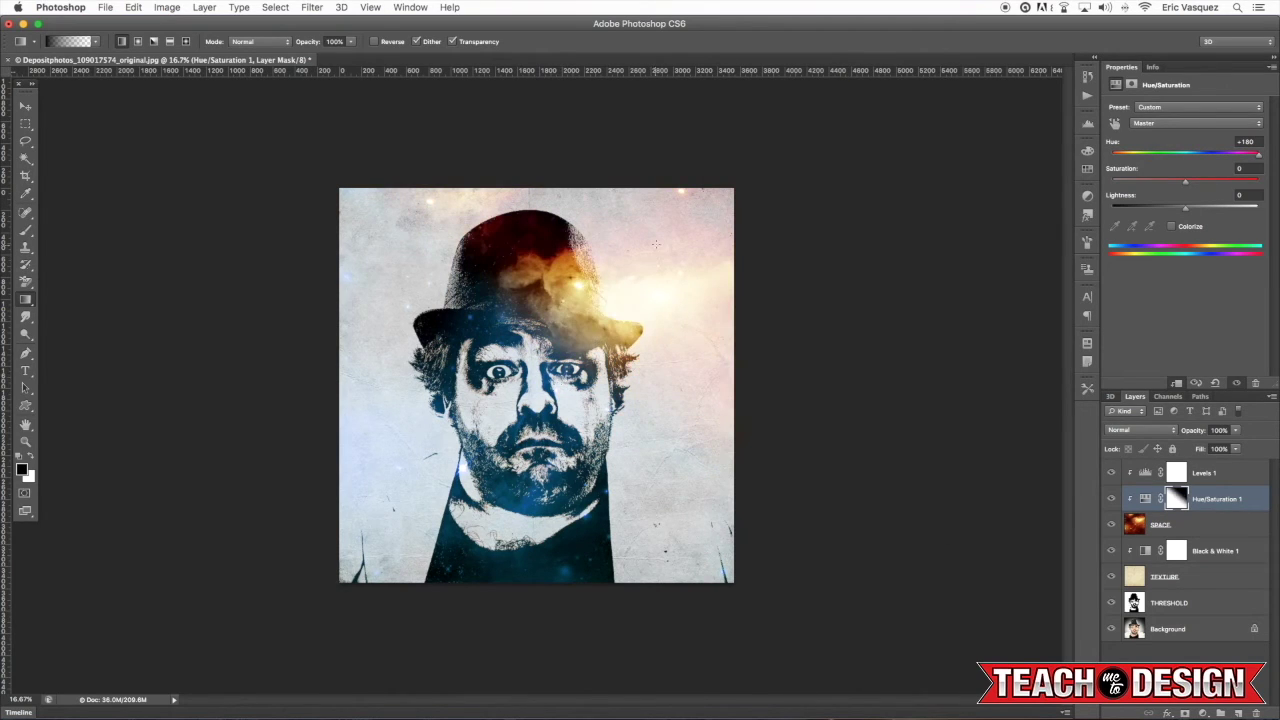
{"action": "left_click_drag", "start_coordinate": [657, 309], "coordinate": [655, 265]}
{"action": "left_click_drag", "start_coordinate": [474, 440], "coordinate": [474, 441]}
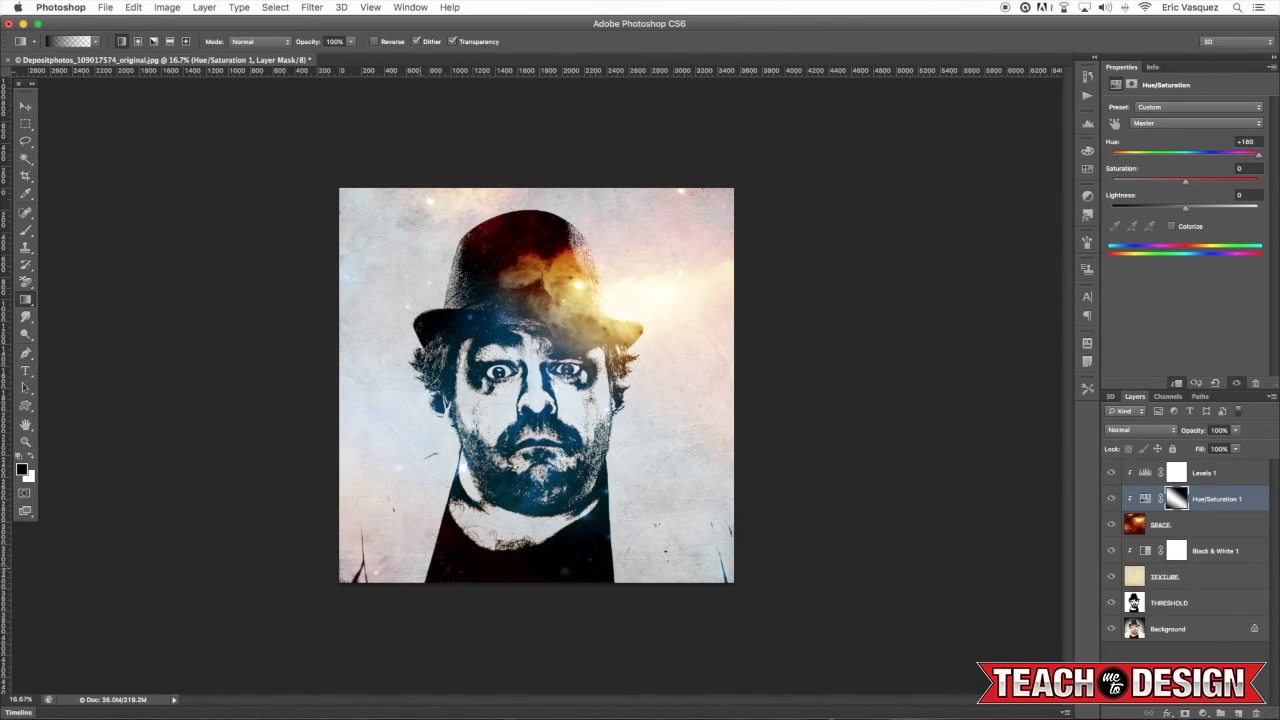
{"action": "left_click_drag", "start_coordinate": [449, 532], "coordinate": [434, 565]}
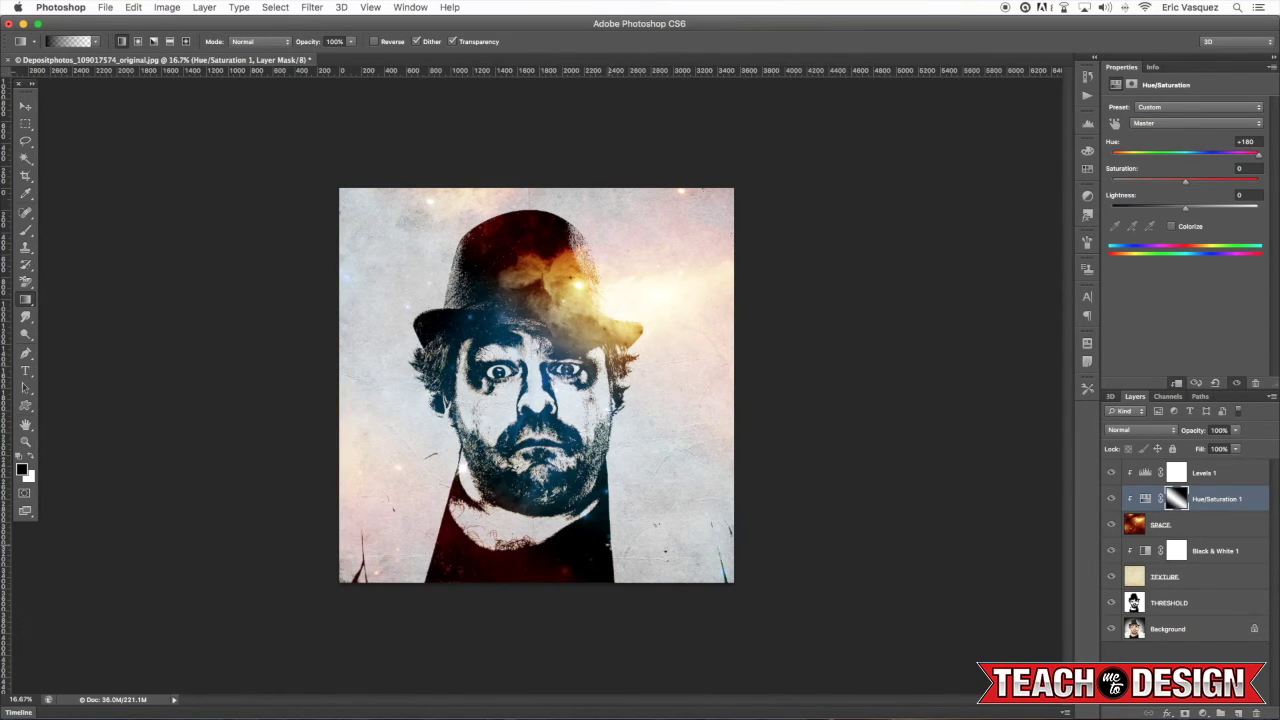
{"action": "left_click_drag", "start_coordinate": [396, 222], "coordinate": [610, 415]}
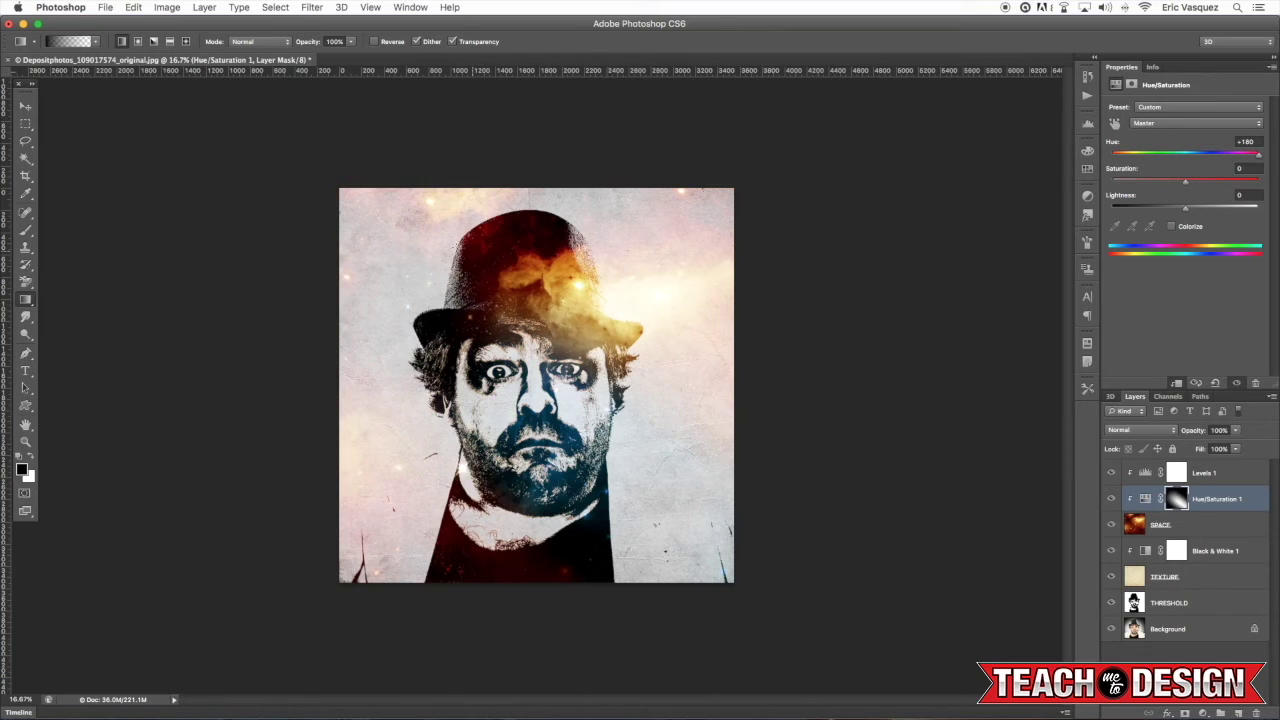
{"action": "left_click_drag", "start_coordinate": [448, 400], "coordinate": [618, 412]}
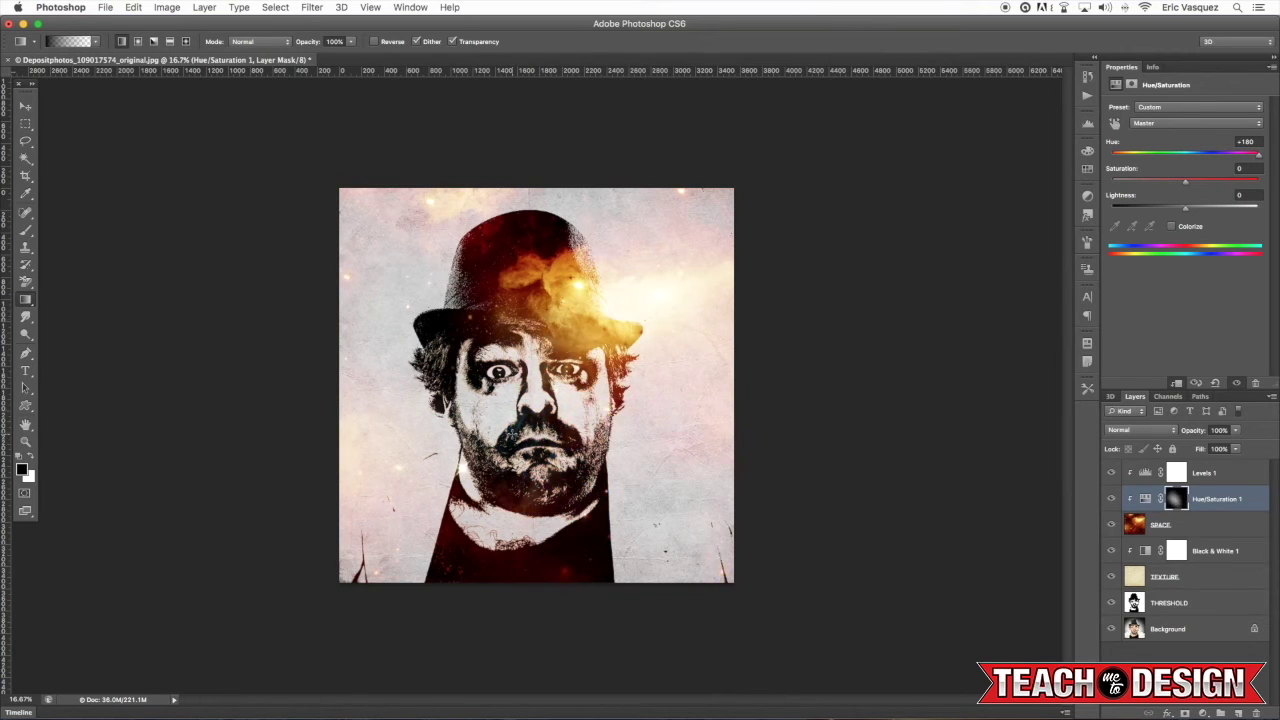
Step: Toggle the Hue/Saturation 1 layer's visibility to compare with and without it, leaving it on
{"action": "left_click", "coordinate": [1110, 499]}
{"action": "left_click", "coordinate": [1110, 499]}
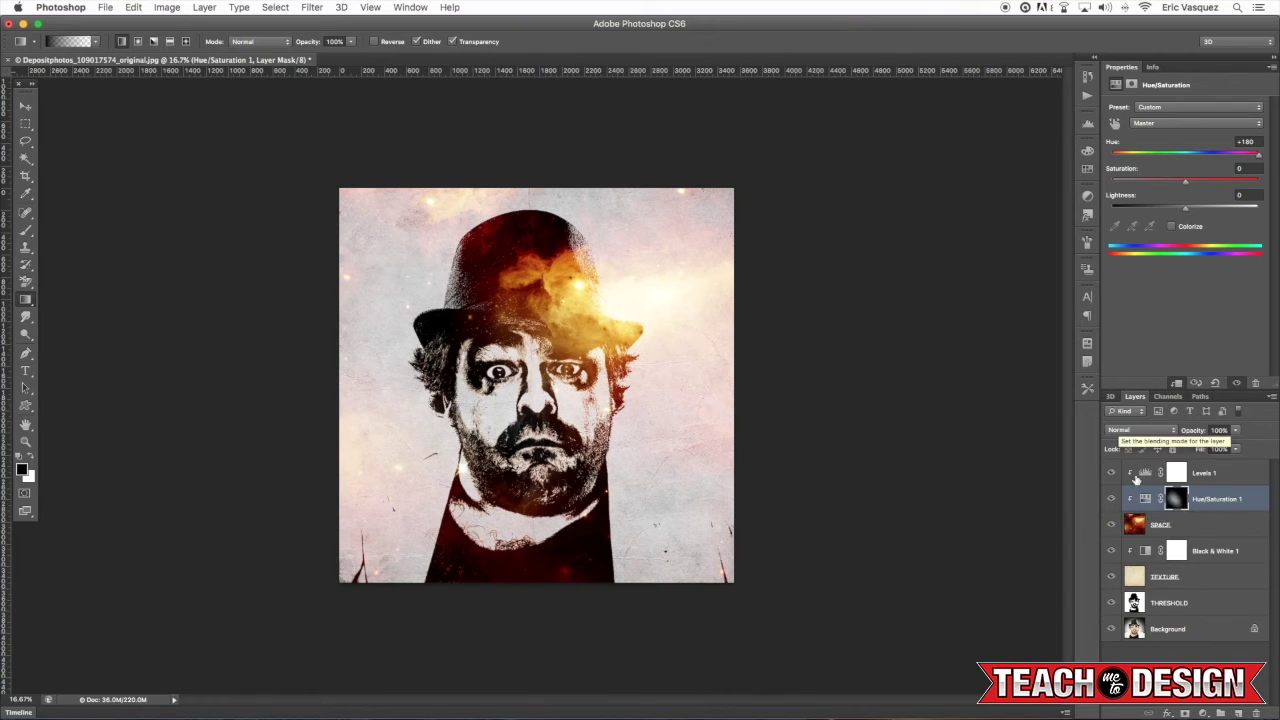
{"action": "left_click", "coordinate": [1111, 499]}
{"action": "left_click", "coordinate": [1111, 499]}
{"action": "left_click", "coordinate": [1111, 499]}
{"action": "left_click", "coordinate": [1111, 499]}
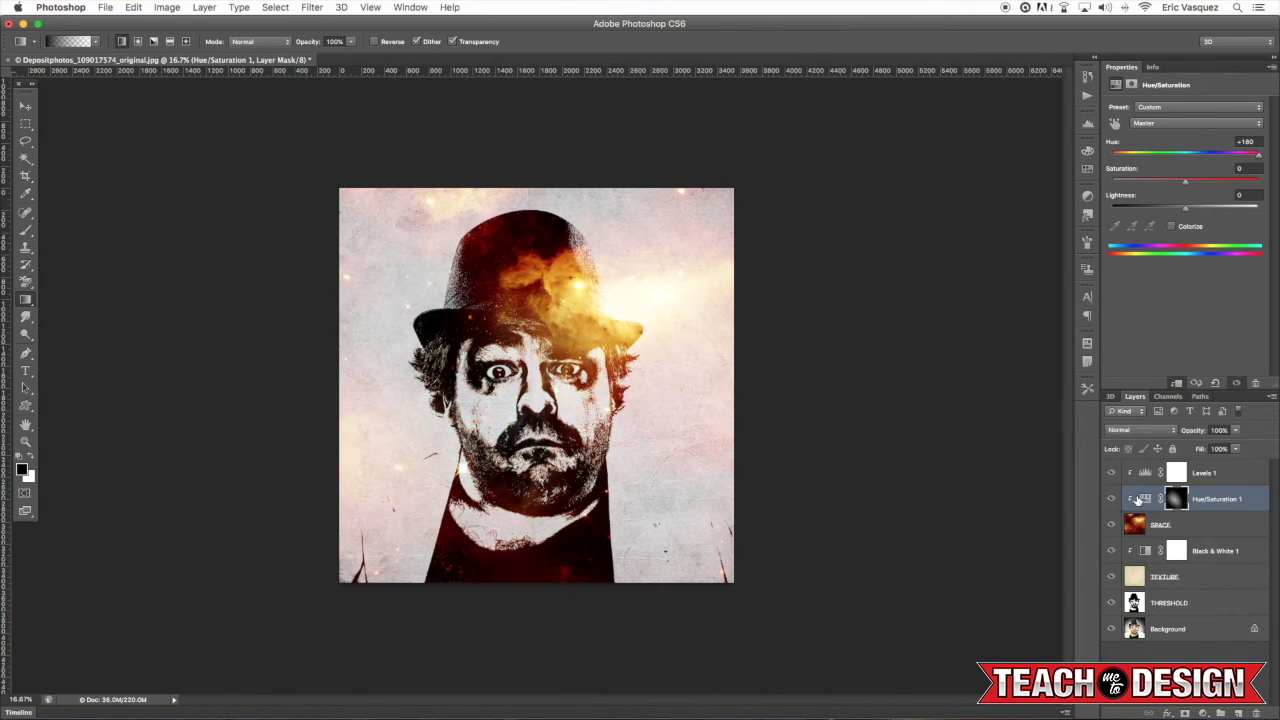
Step: Shift the Hue/Saturation hue to -122 for redder, pinker tones and zoom in to inspect
{"action": "left_click_drag", "start_coordinate": [1244, 158], "coordinate": [1130, 157]}
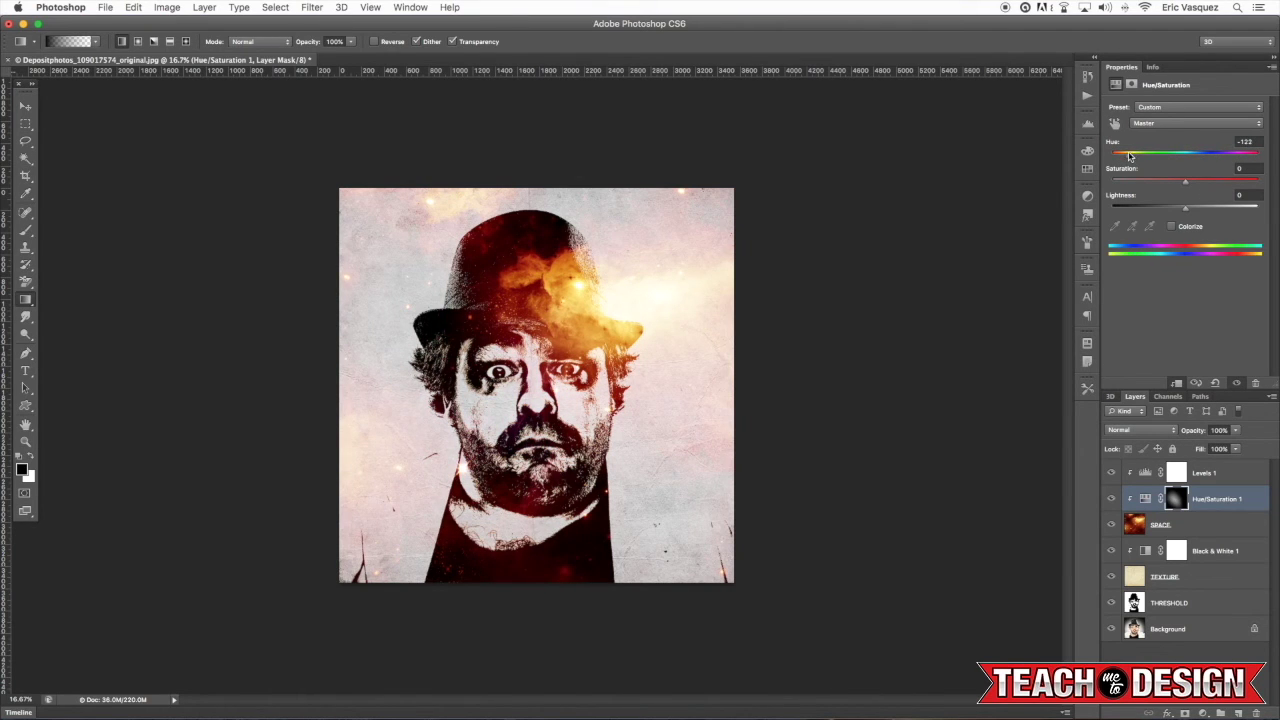
{"action": "scroll", "coordinate": [536, 385], "scroll_direction": "up", "scroll_amount": 2}
{"action": "key", "text": "v"}
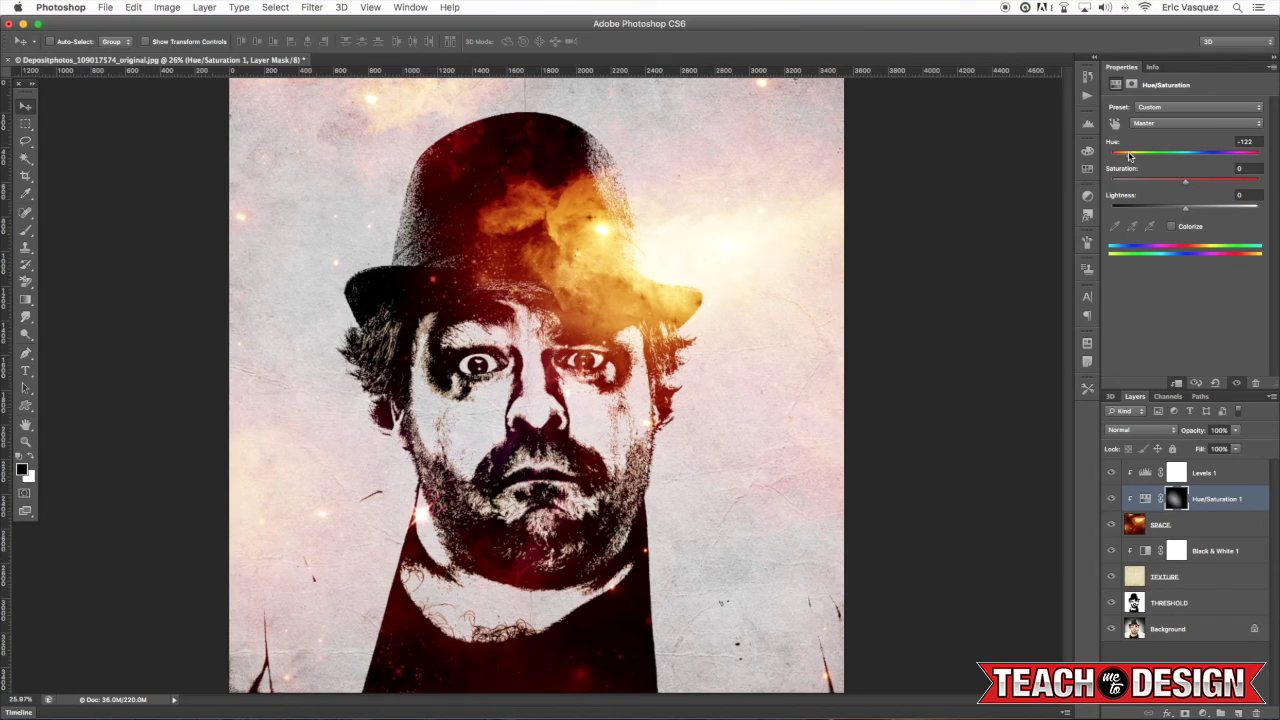